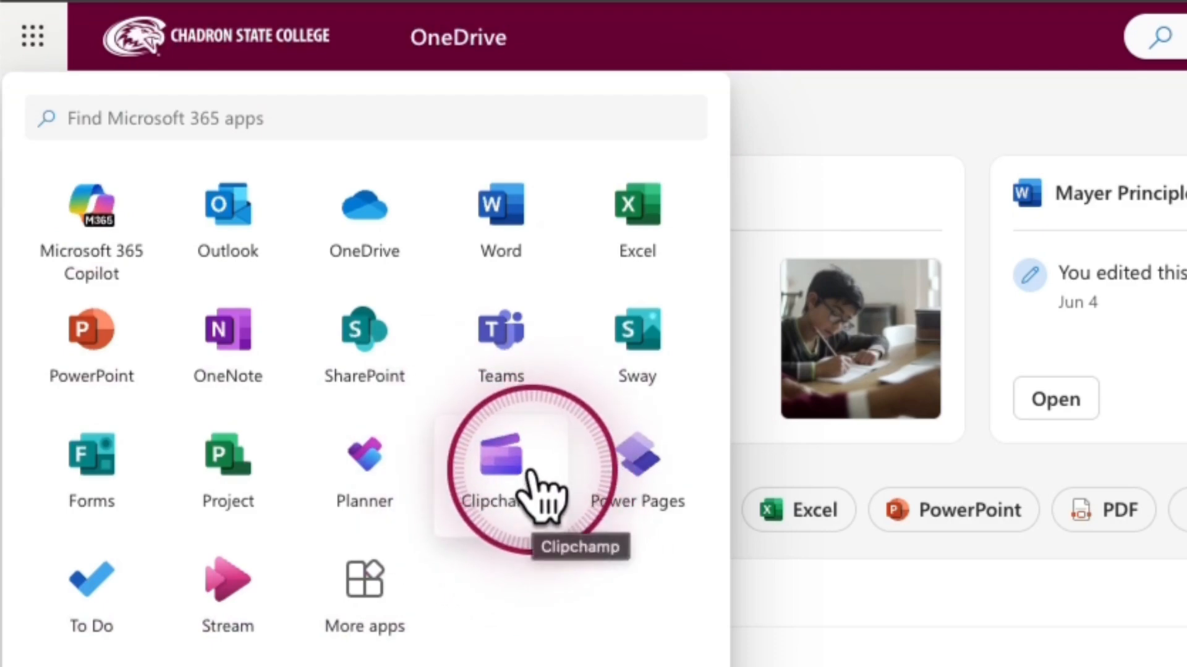
Step: Open Clipchamp from the full Microsoft 365 app list and create a new video project
click(361, 618)
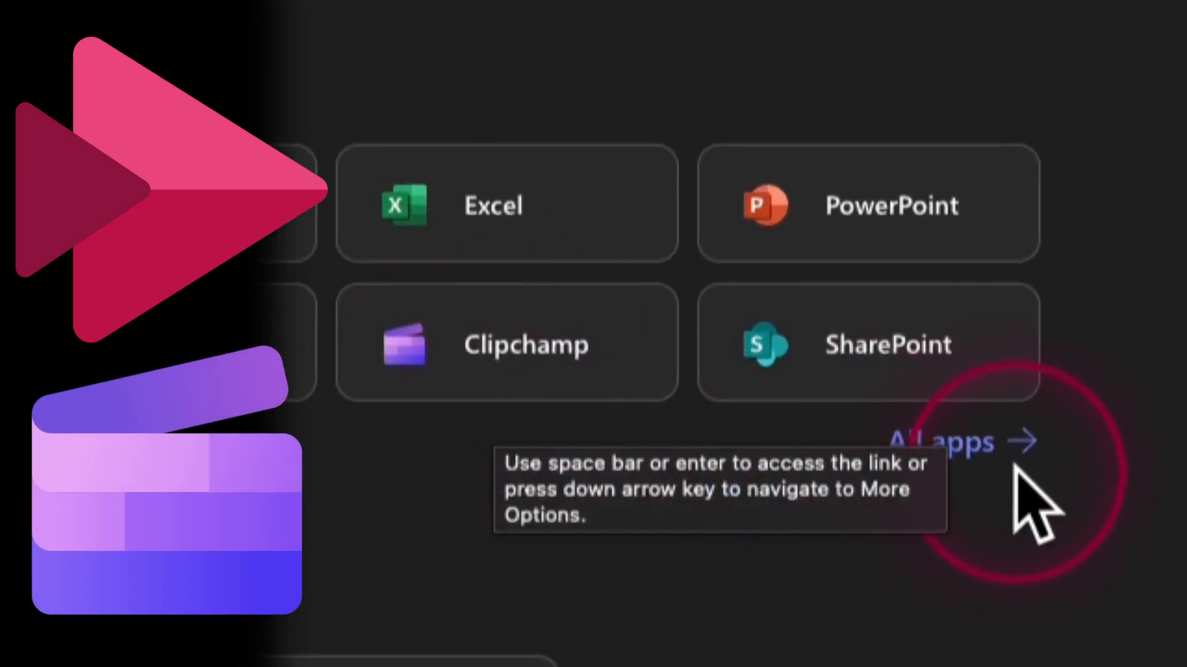
click(969, 459)
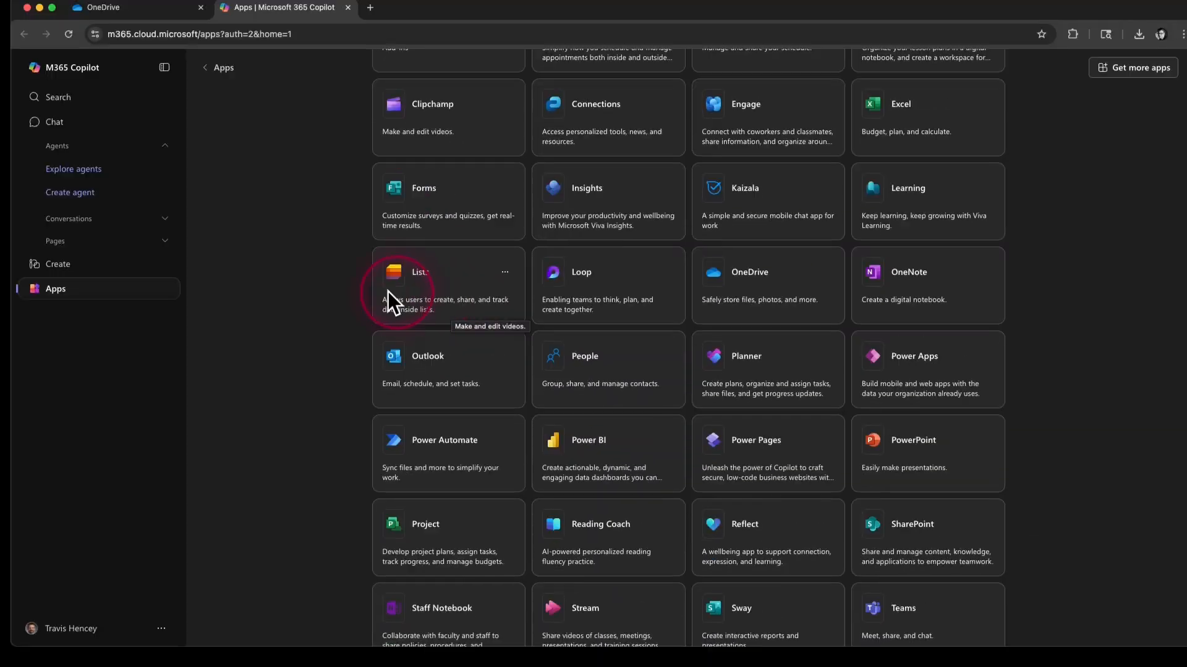
scroll(420, 309, down, 5)
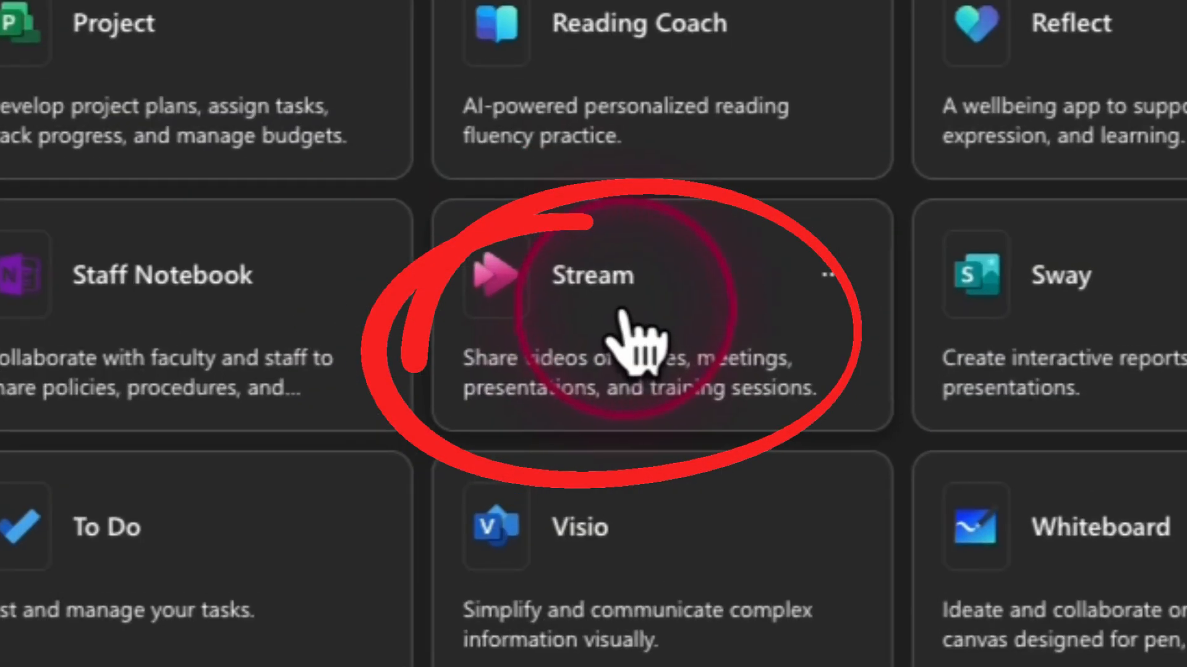
click(431, 143)
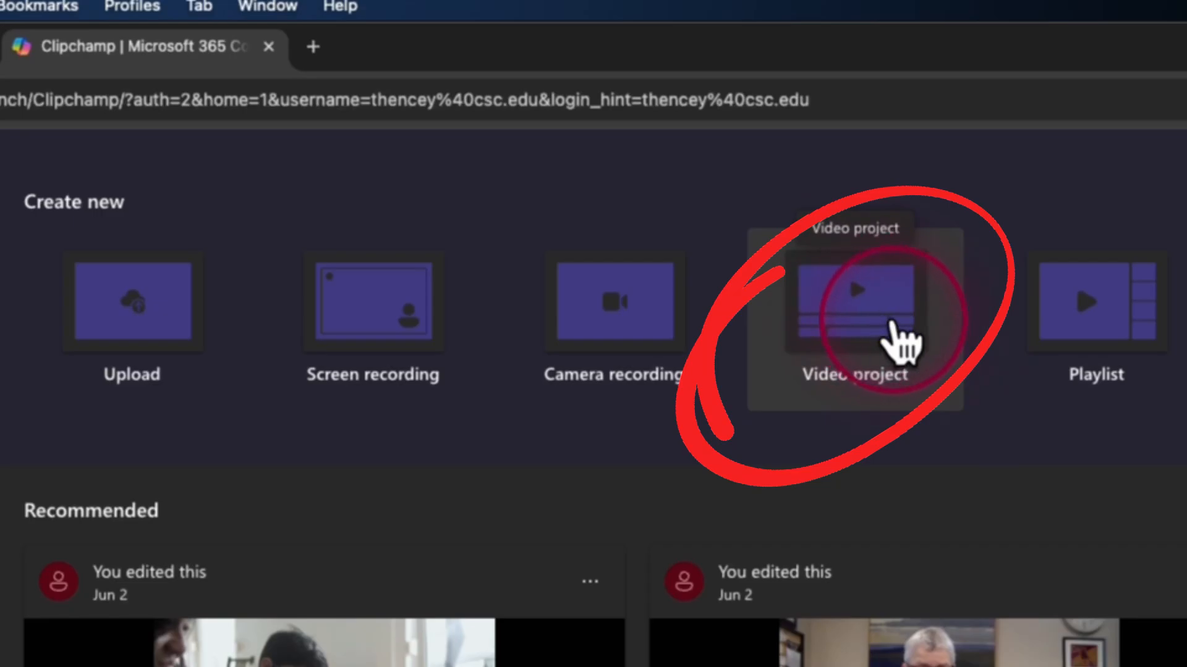
click(893, 343)
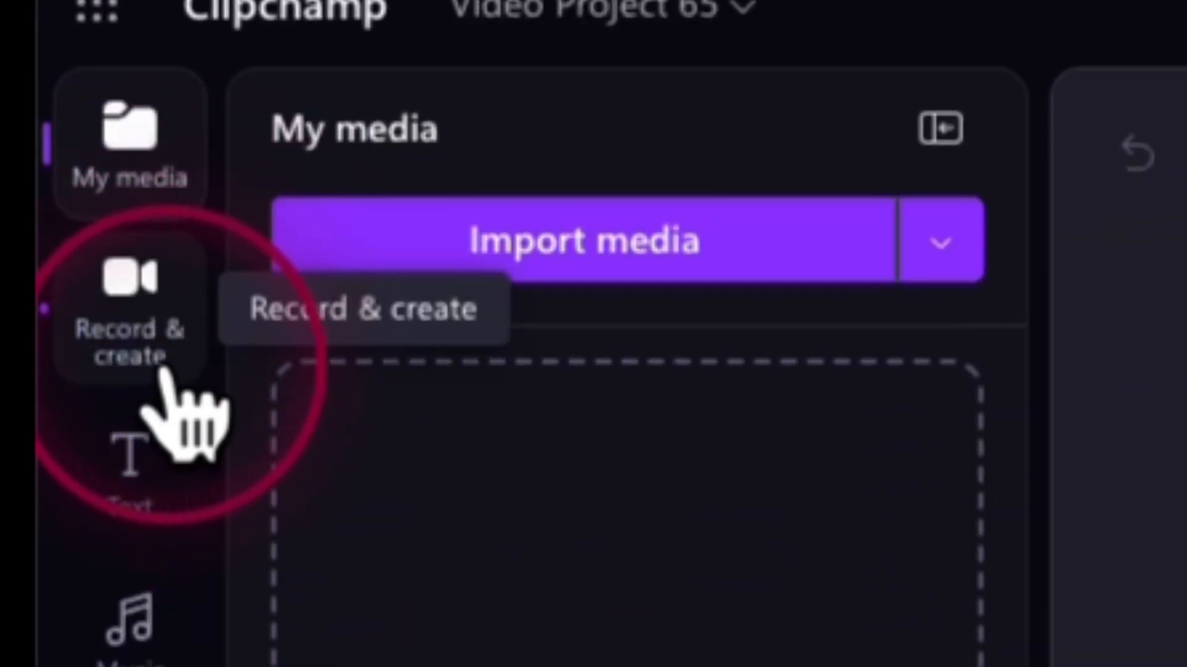
Step: Set up a screen and camera recording and open the choice of what to share
click(158, 350)
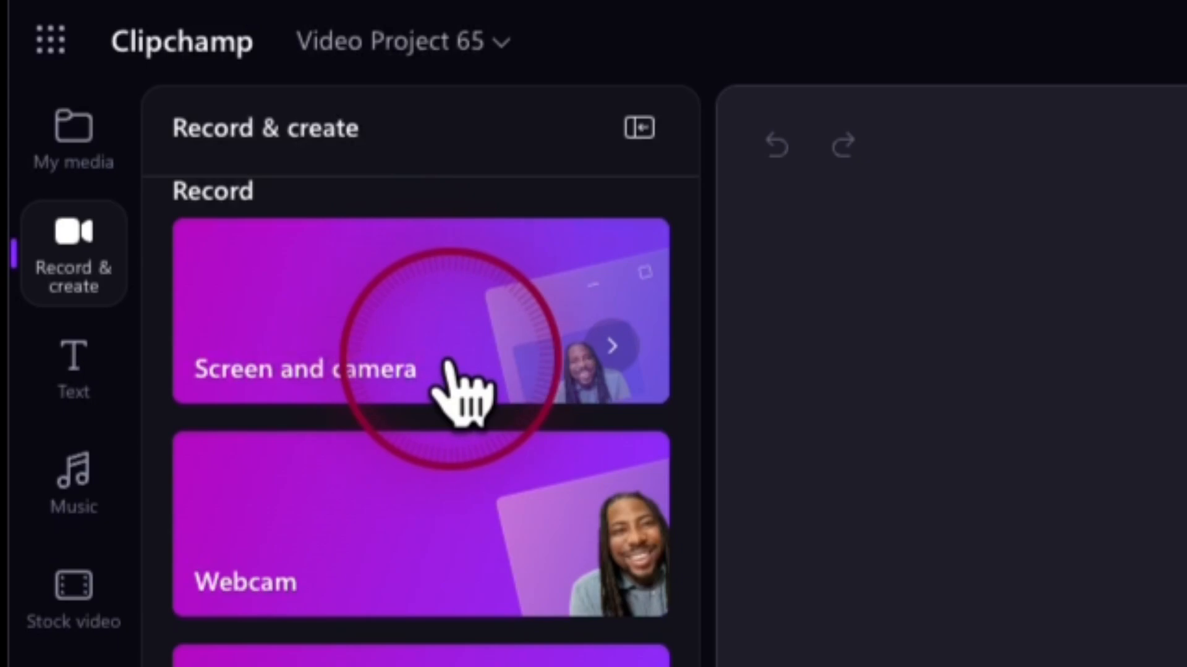
click(447, 364)
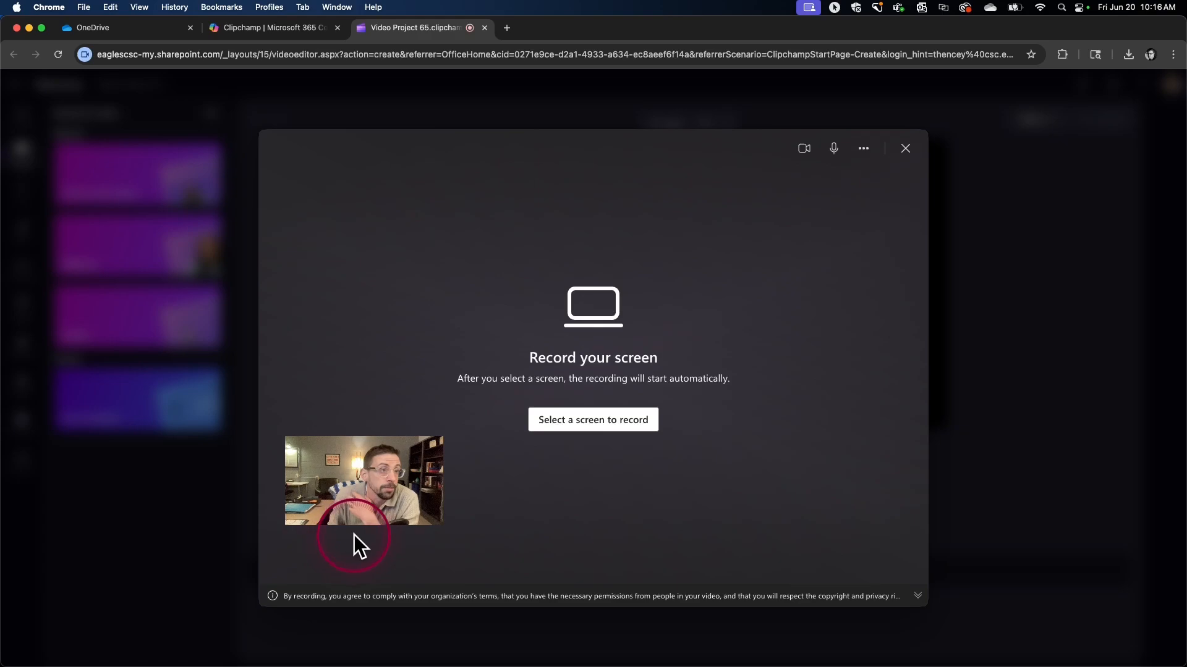
click(625, 423)
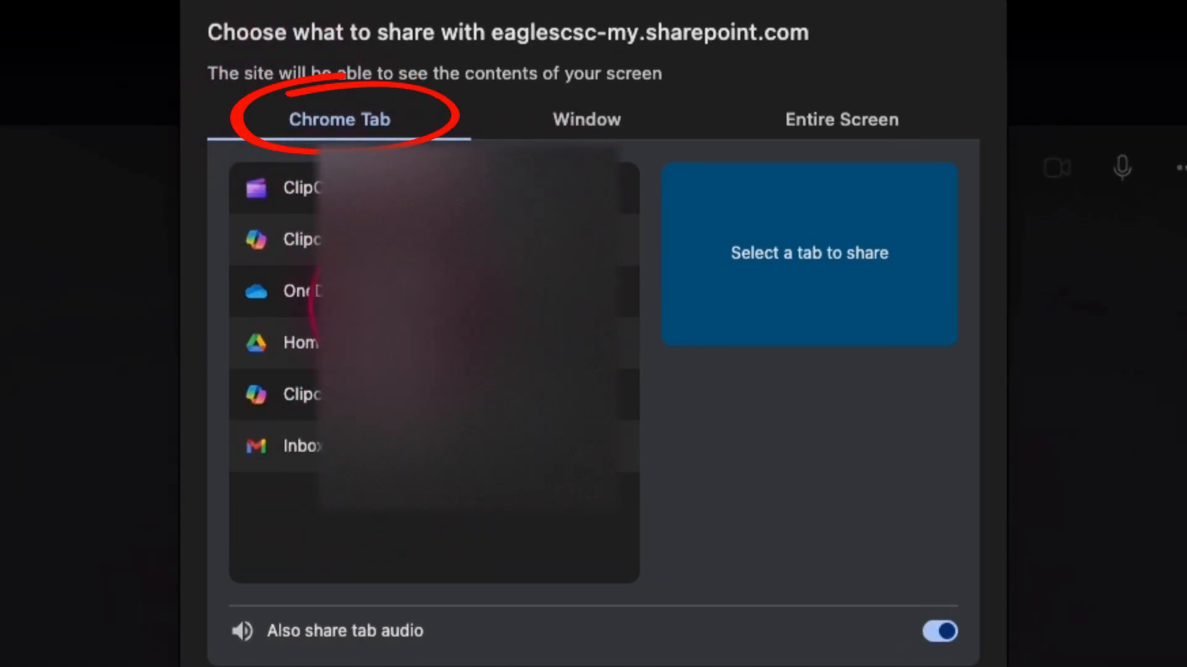
Step: Look through the window and entire-screen sharing options, and share Screen 3 to start the recording
click(587, 119)
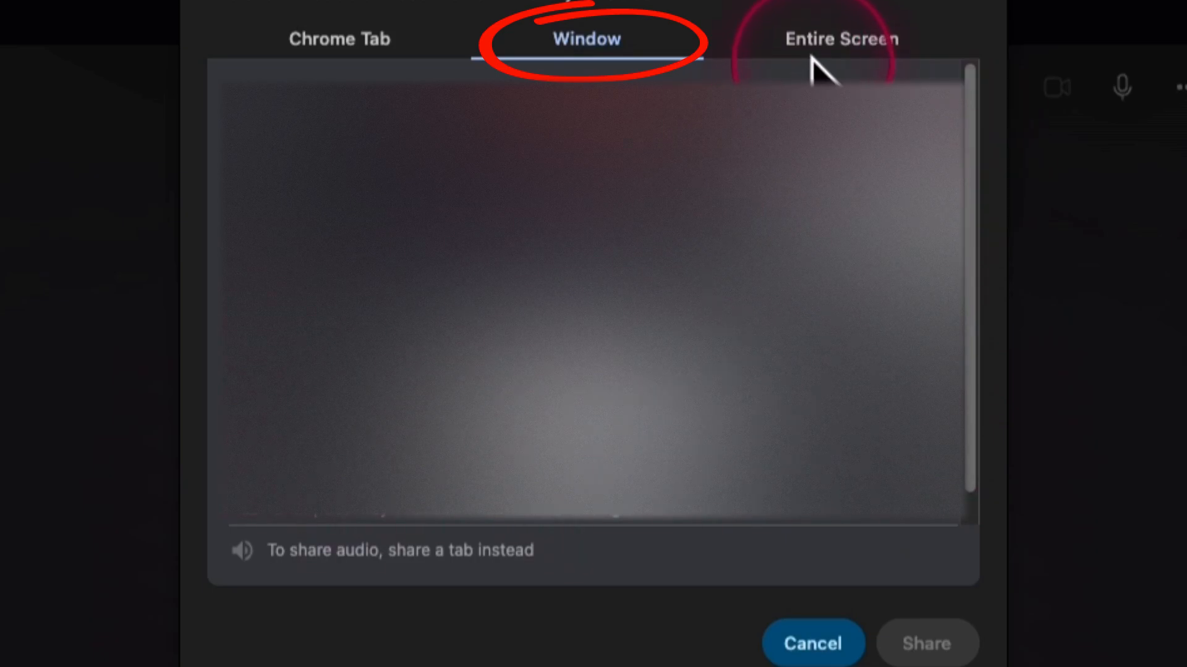
click(825, 38)
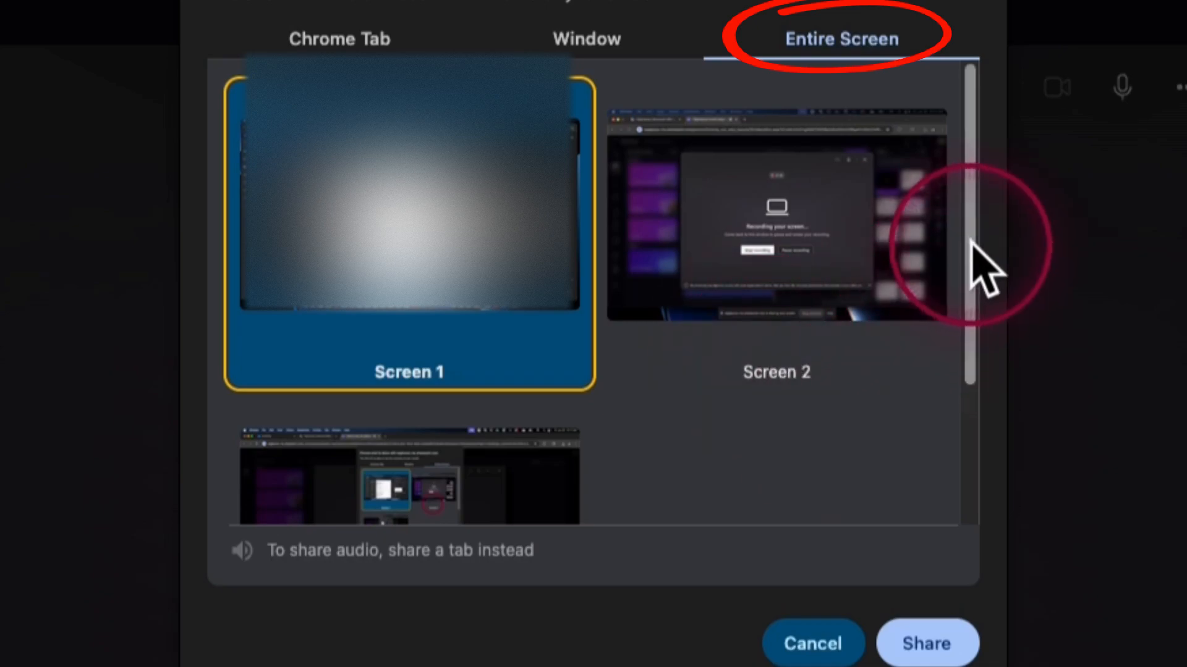
drag(969, 239, 969, 260)
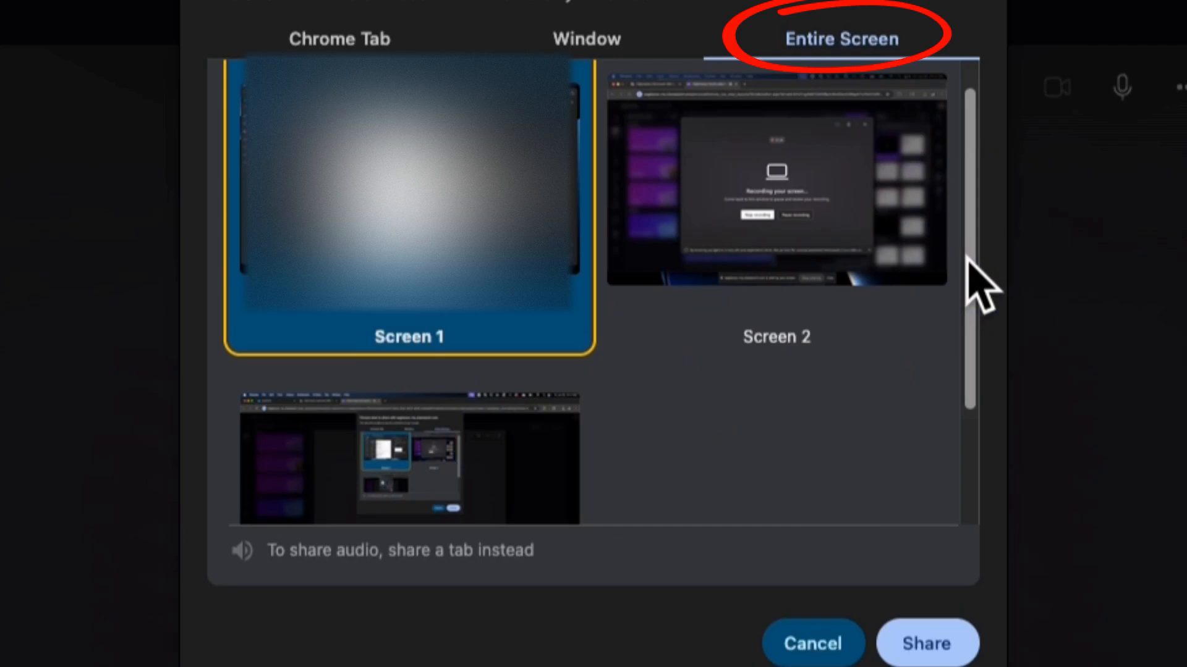
drag(967, 256, 951, 323)
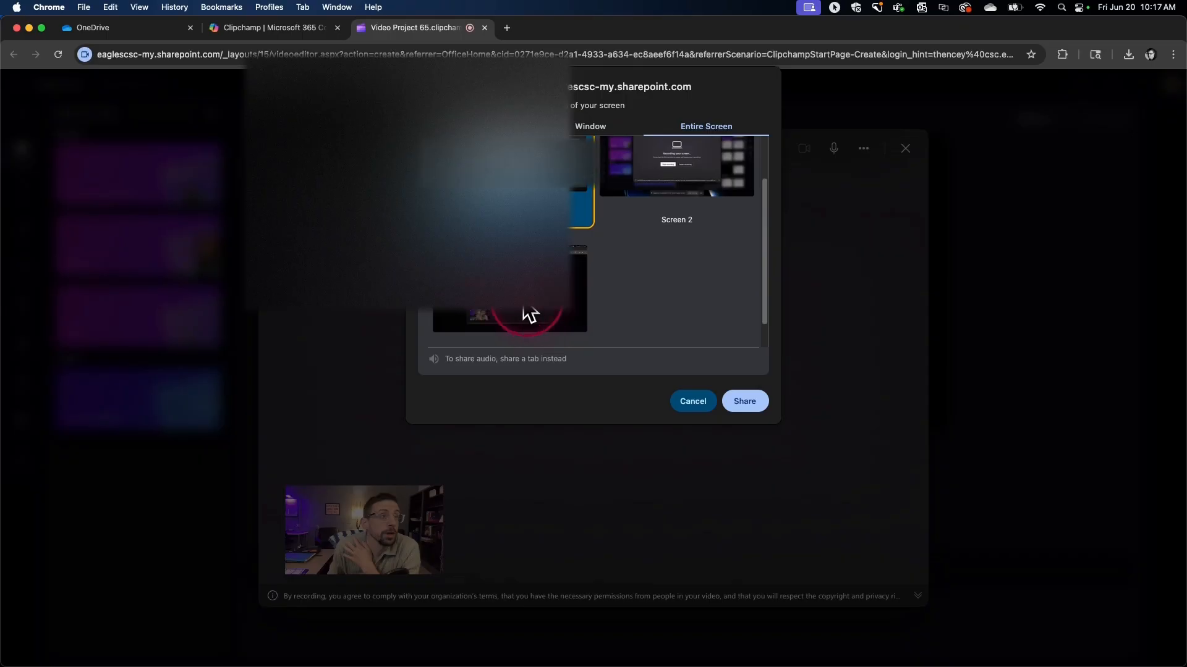
click(522, 307)
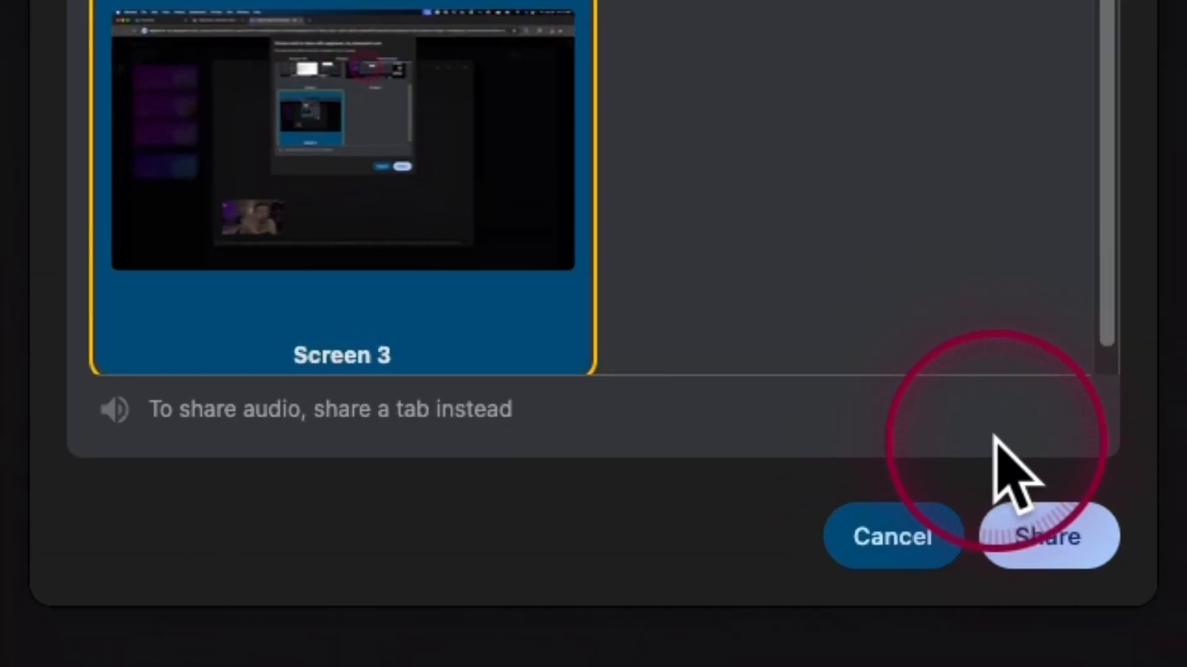
click(1054, 537)
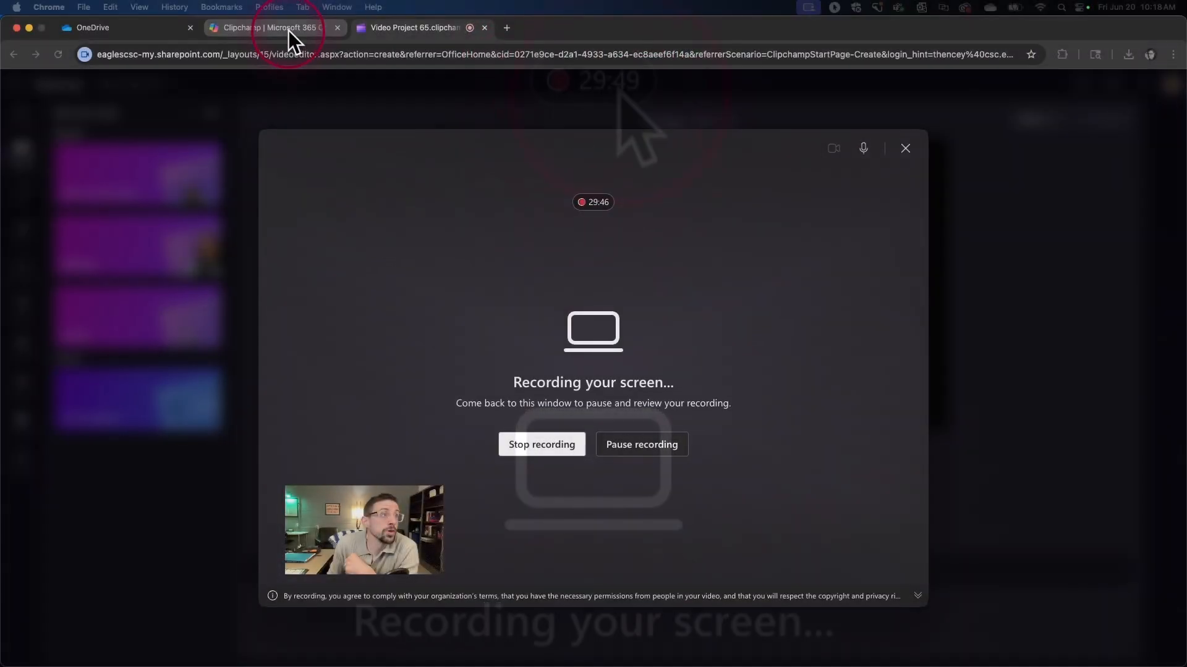
Step: While recording, show the OneDrive and Clipchamp pages and return to the video project
click(288, 31)
click(194, 31)
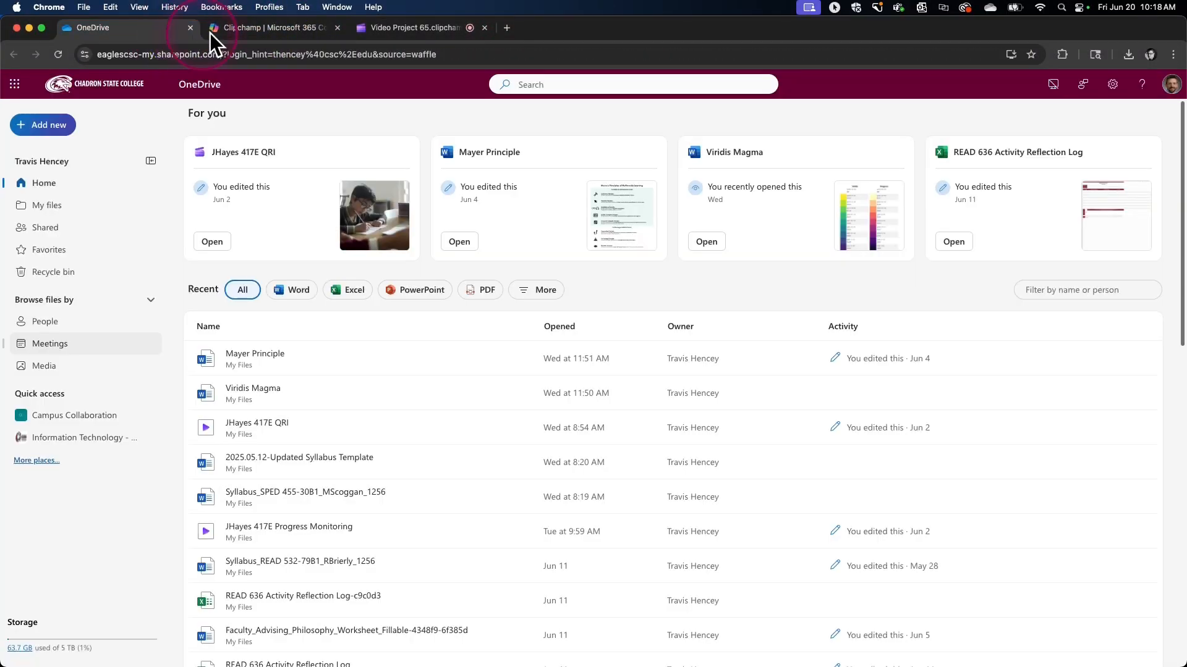
click(250, 34)
click(397, 26)
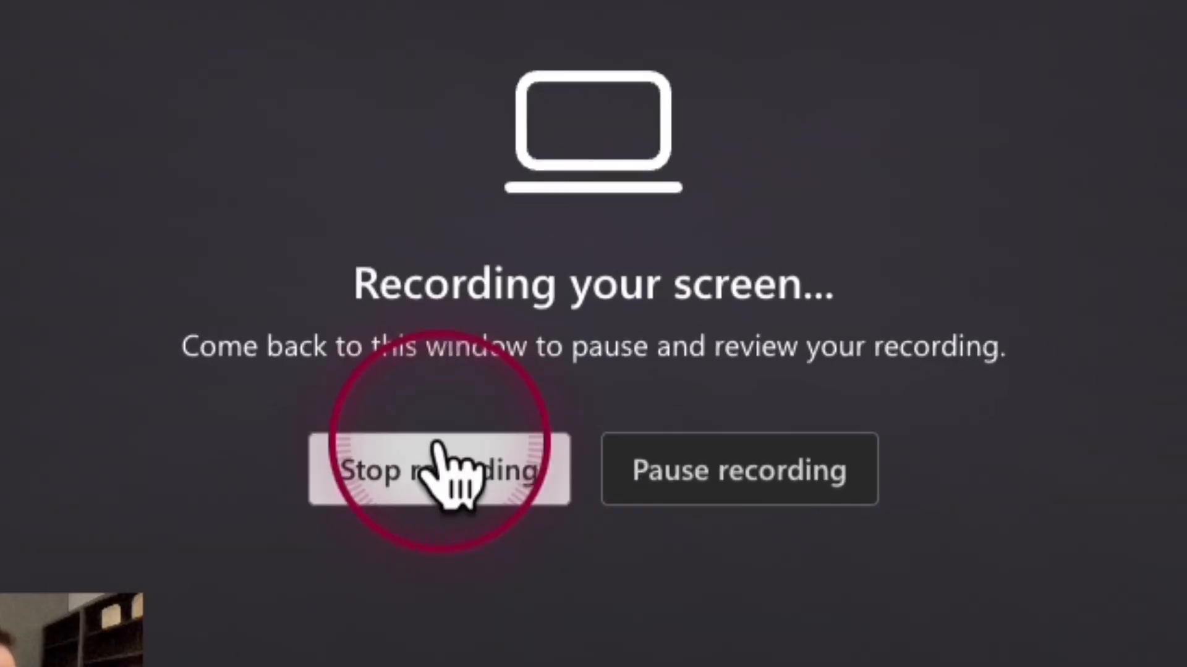
Step: Stop the screen recording and save it for editing
click(542, 440)
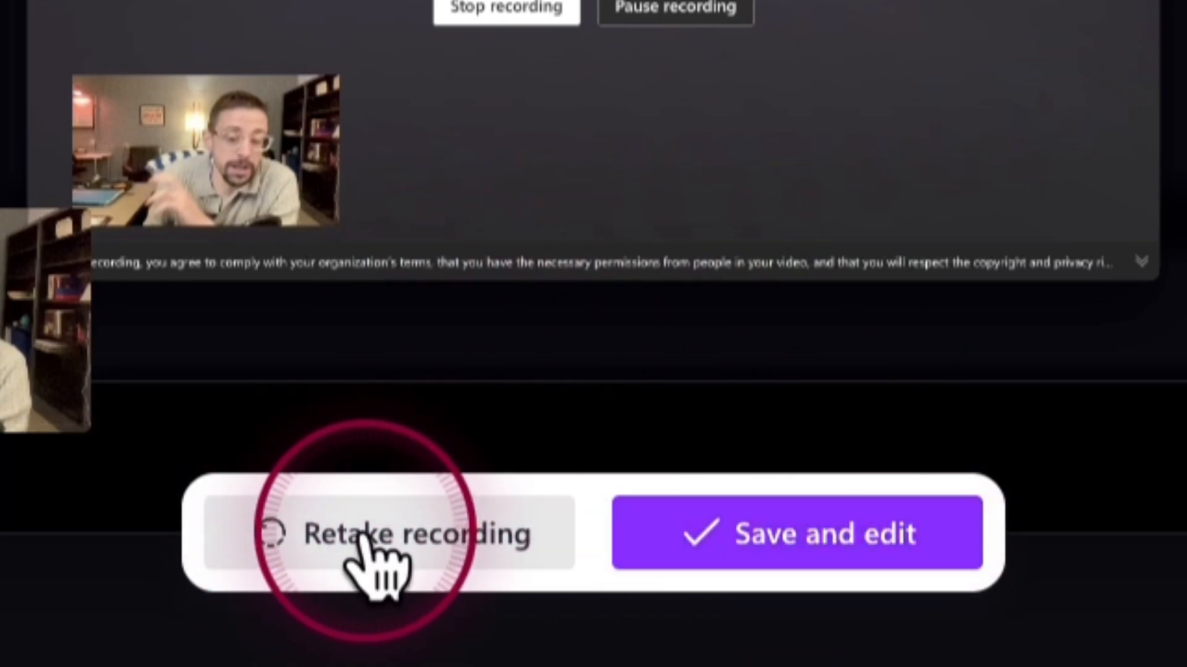
click(784, 544)
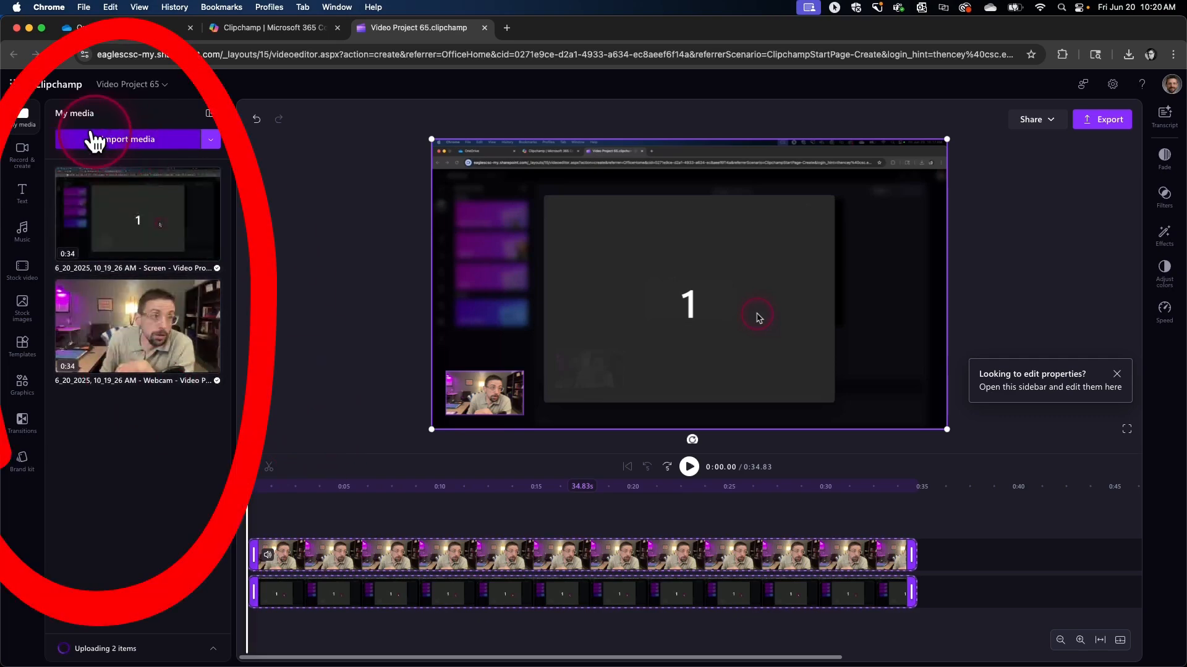
Step: Preview the opening seconds of the recording and return the playhead to the beginning of the timeline
mouse_move(204, 258)
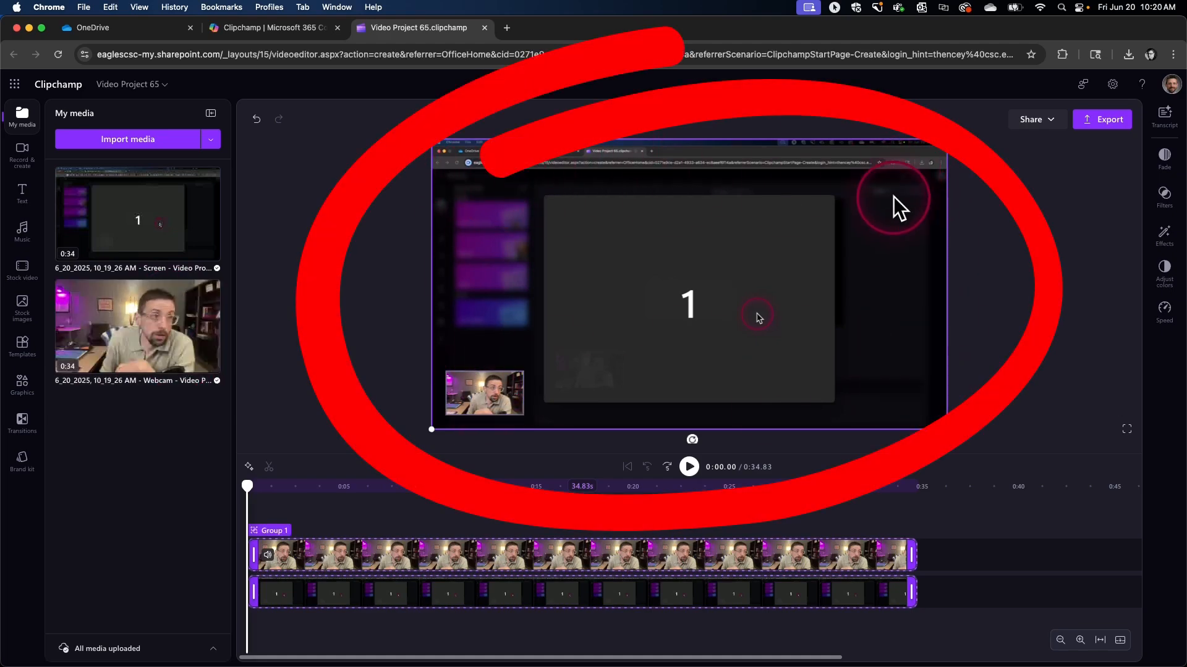
click(690, 467)
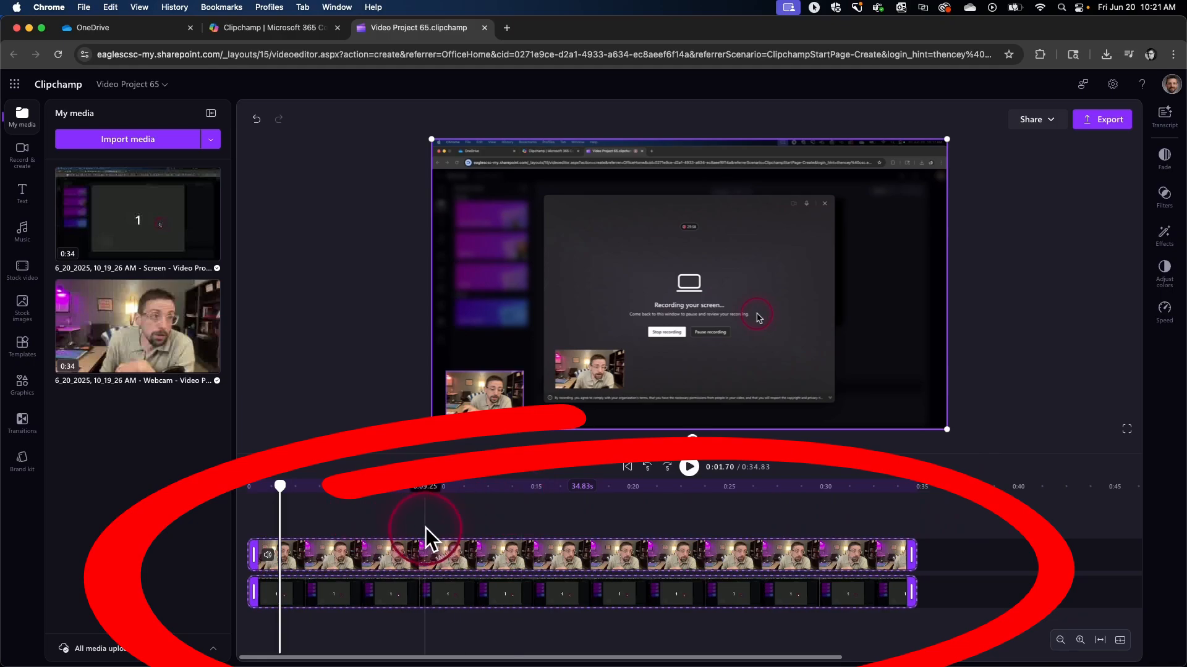
drag(280, 486, 246, 487)
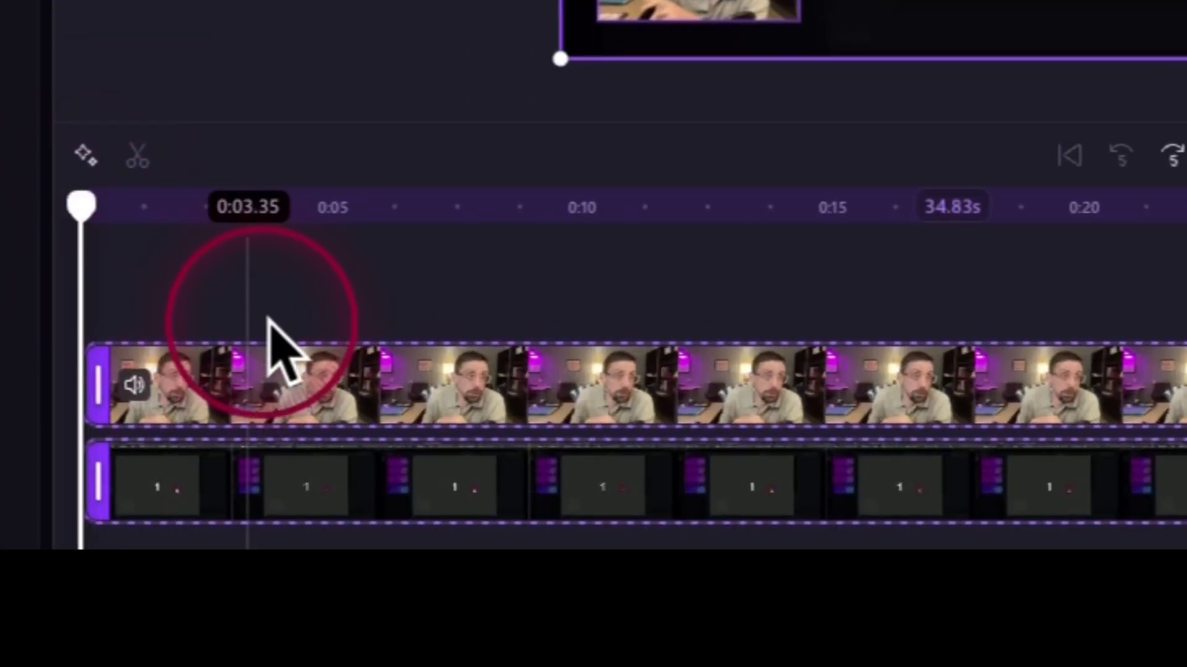
Step: Split the grouped webcam and screen clips at about 5.8 seconds
drag(82, 220, 265, 233)
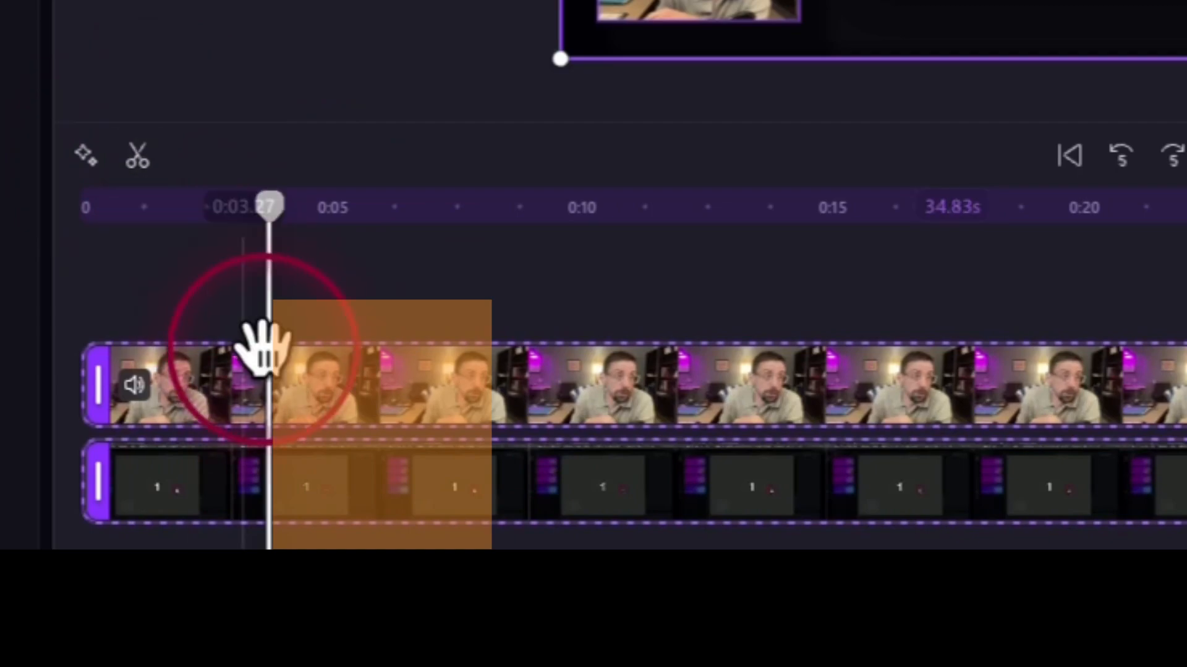
drag(268, 208, 373, 209)
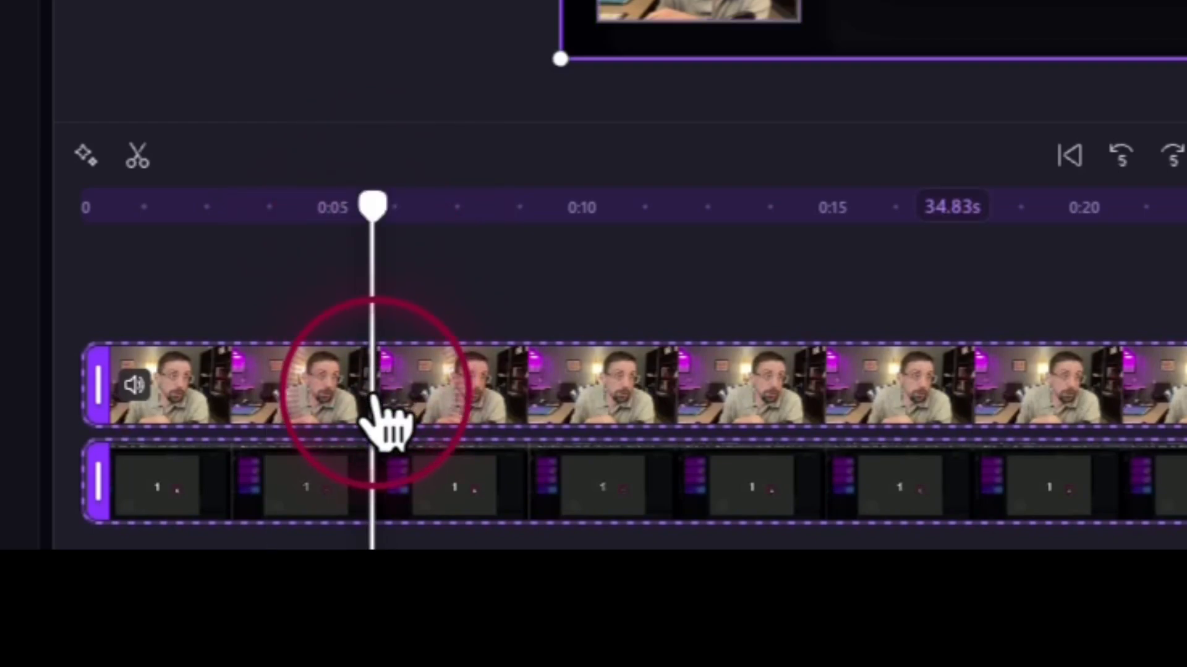
click(138, 160)
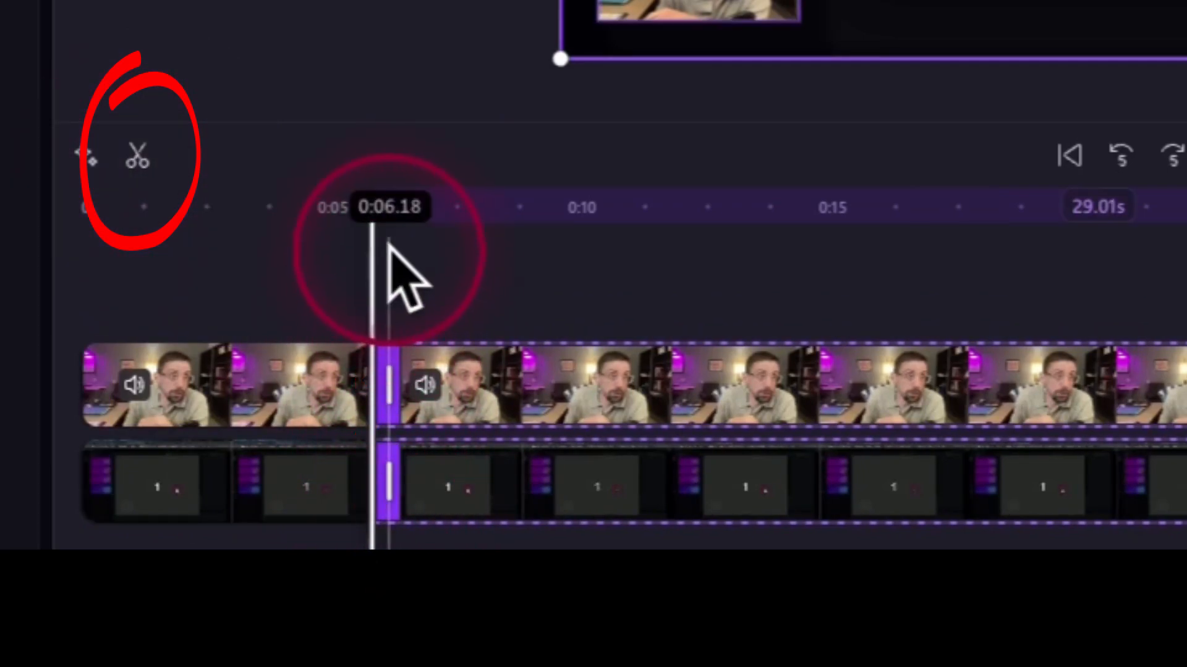
Step: Split the grouped clips a second time at about 8.7 seconds
drag(370, 214, 514, 215)
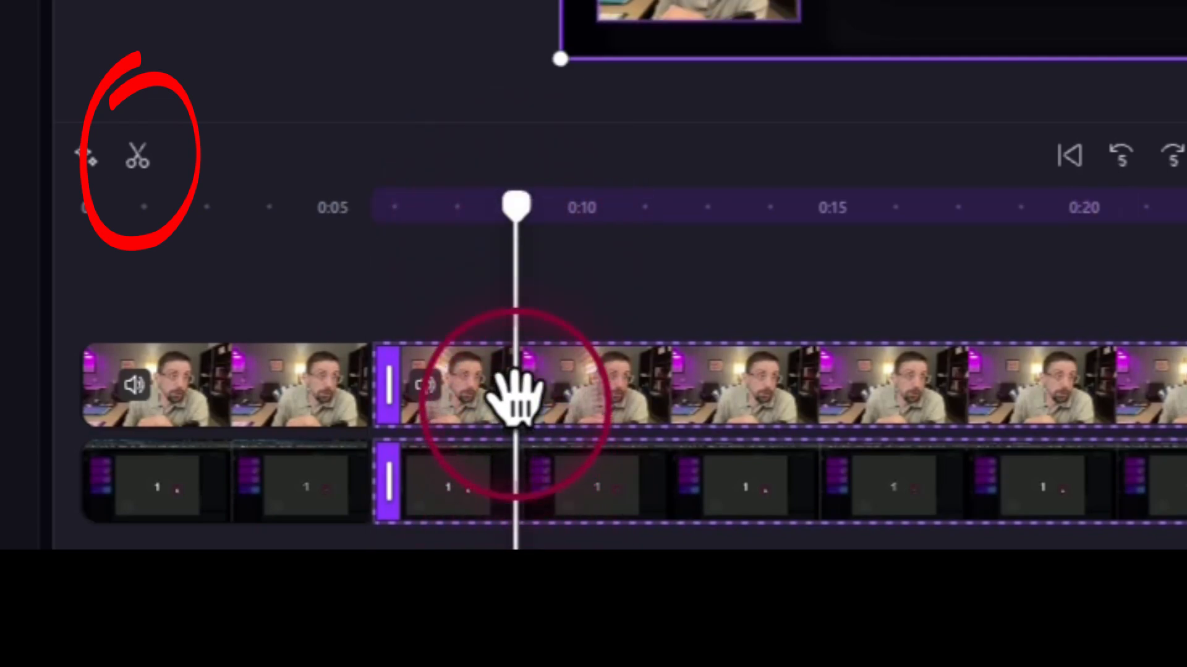
click(278, 386)
click(138, 157)
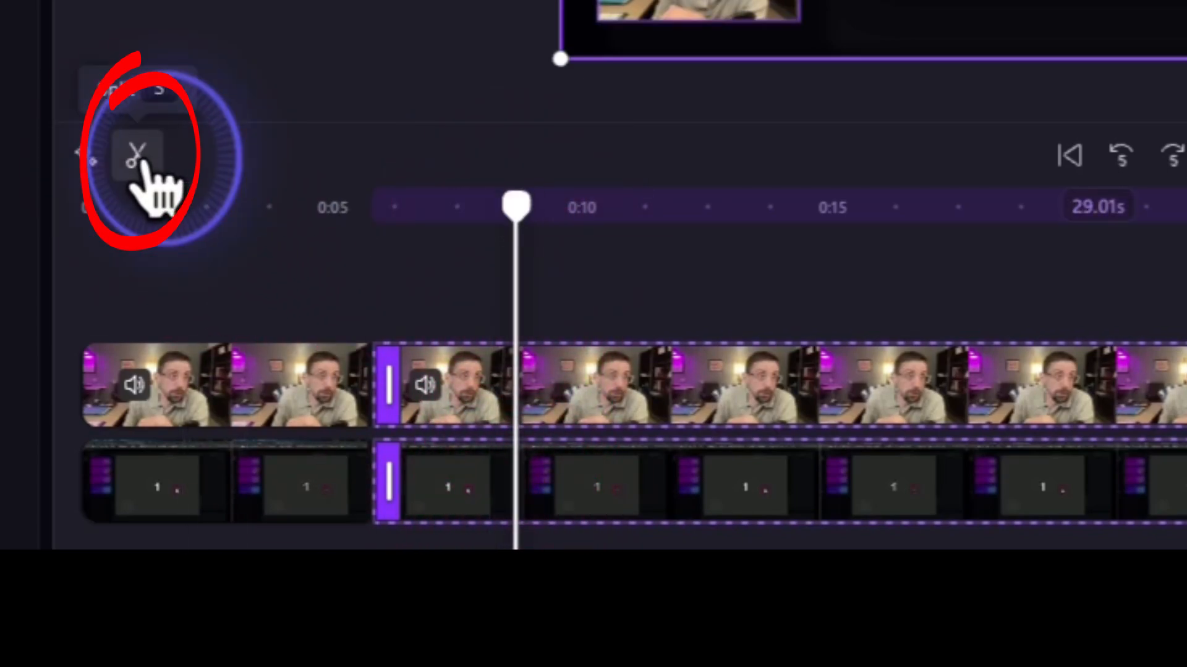
Step: Move the section between the two splits to the end of the timeline and delete it
click(432, 398)
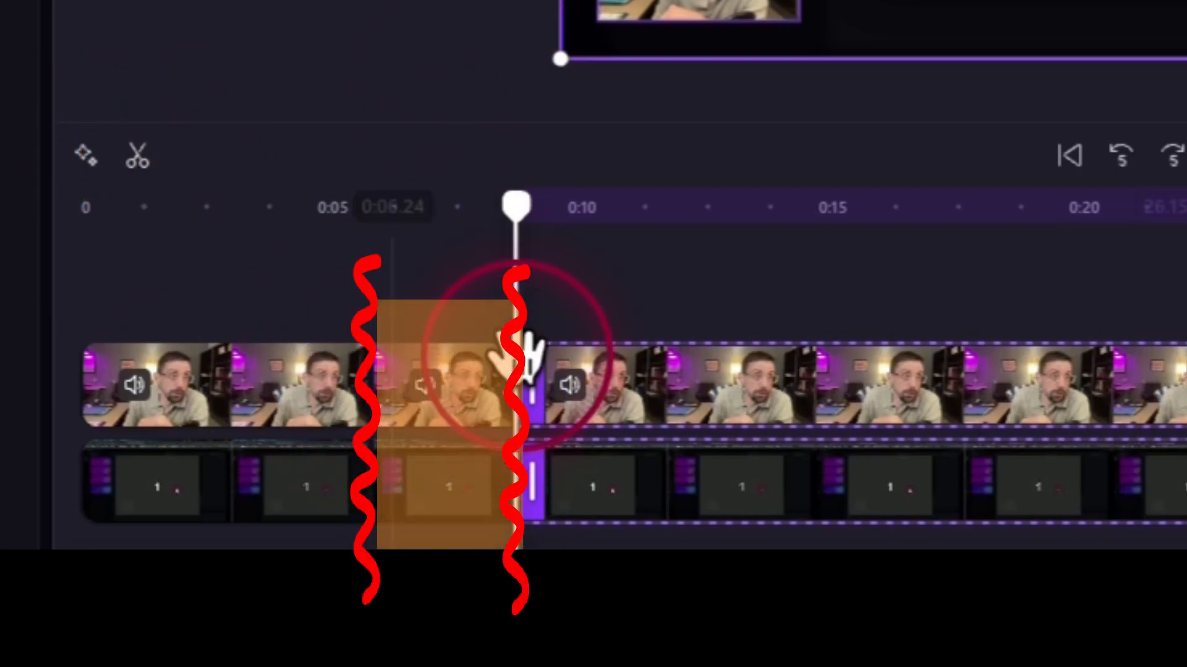
drag(463, 437, 1186, 440)
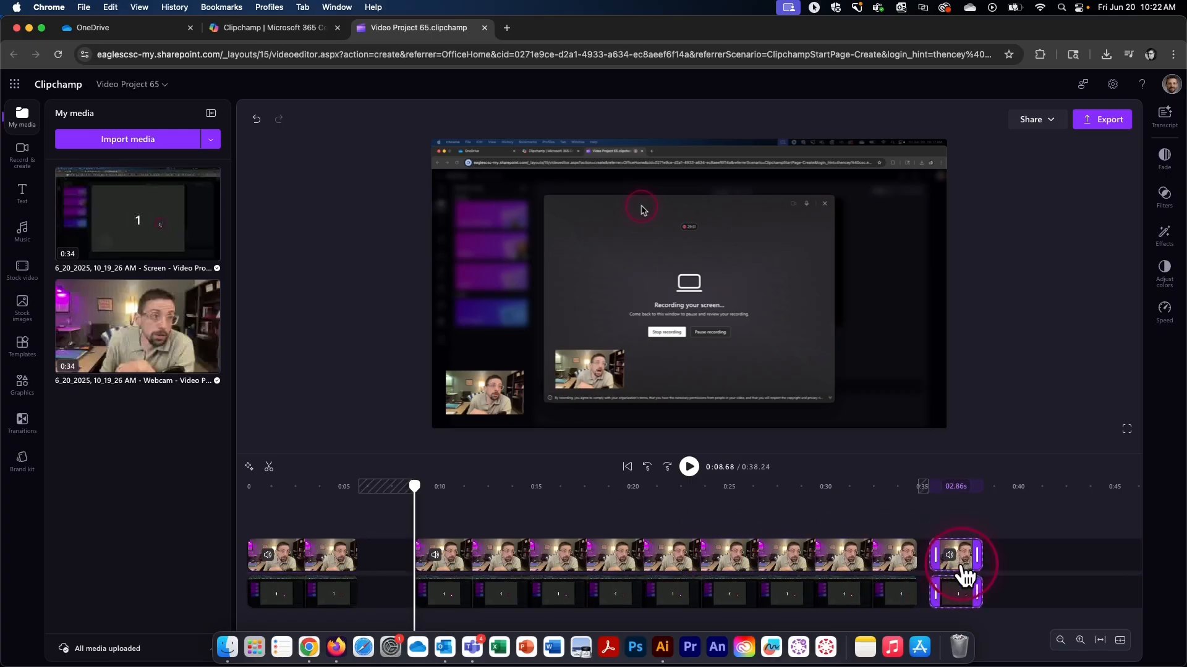
drag(965, 576, 954, 566)
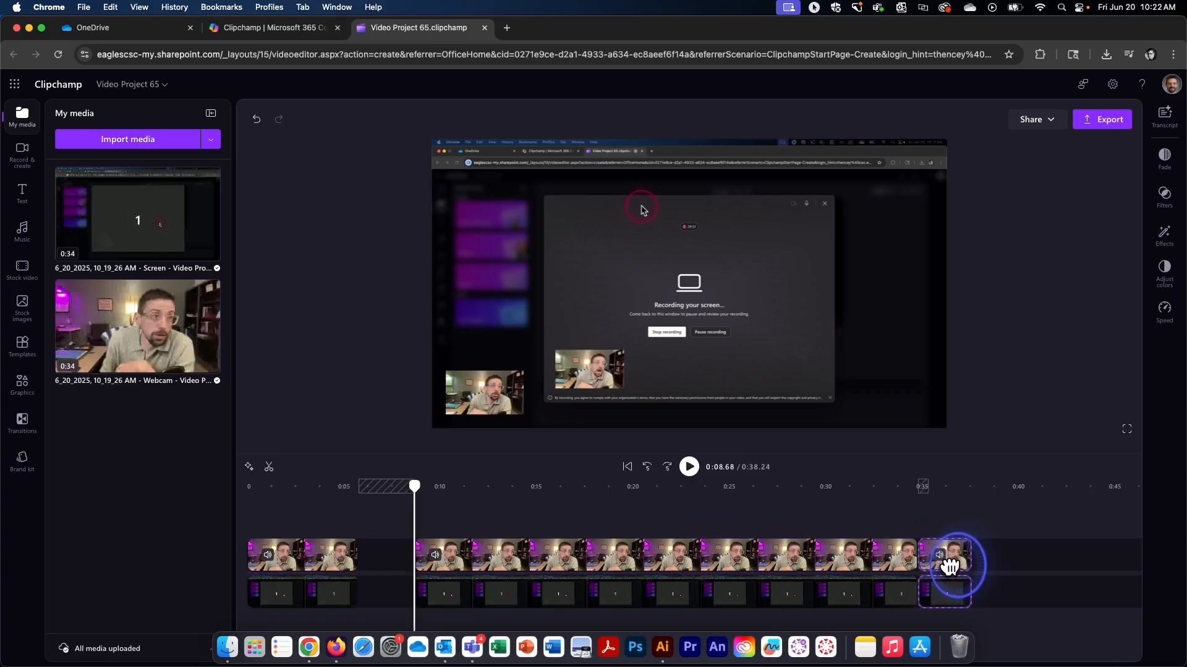
click(949, 597)
right_click(953, 567)
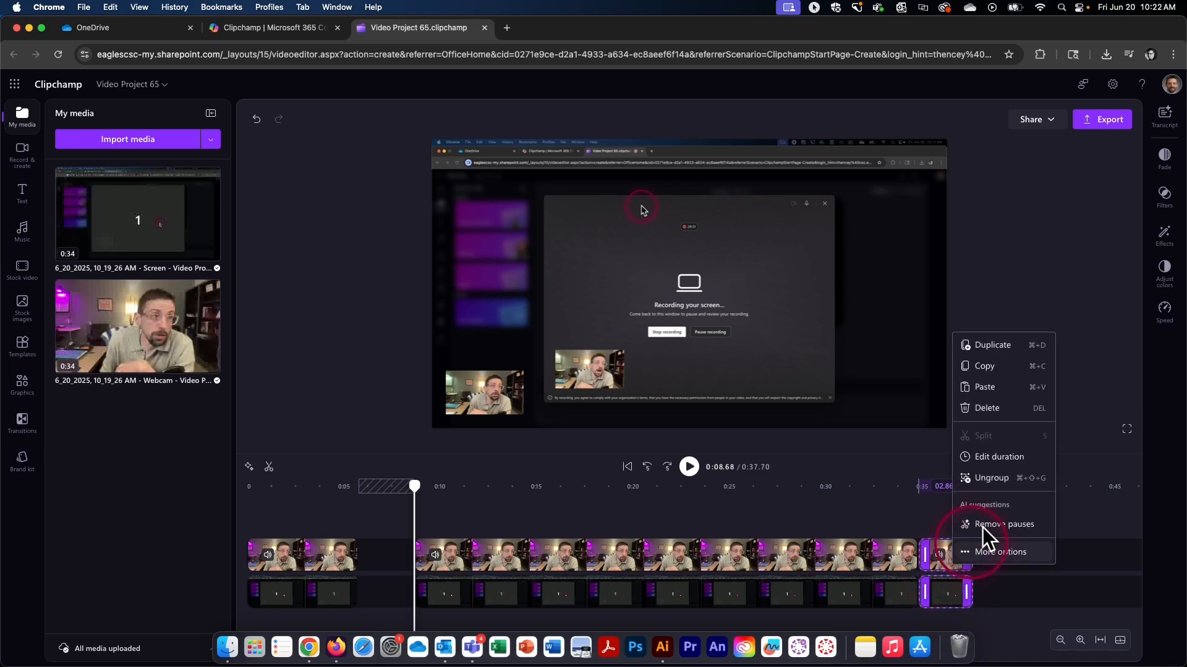
click(987, 408)
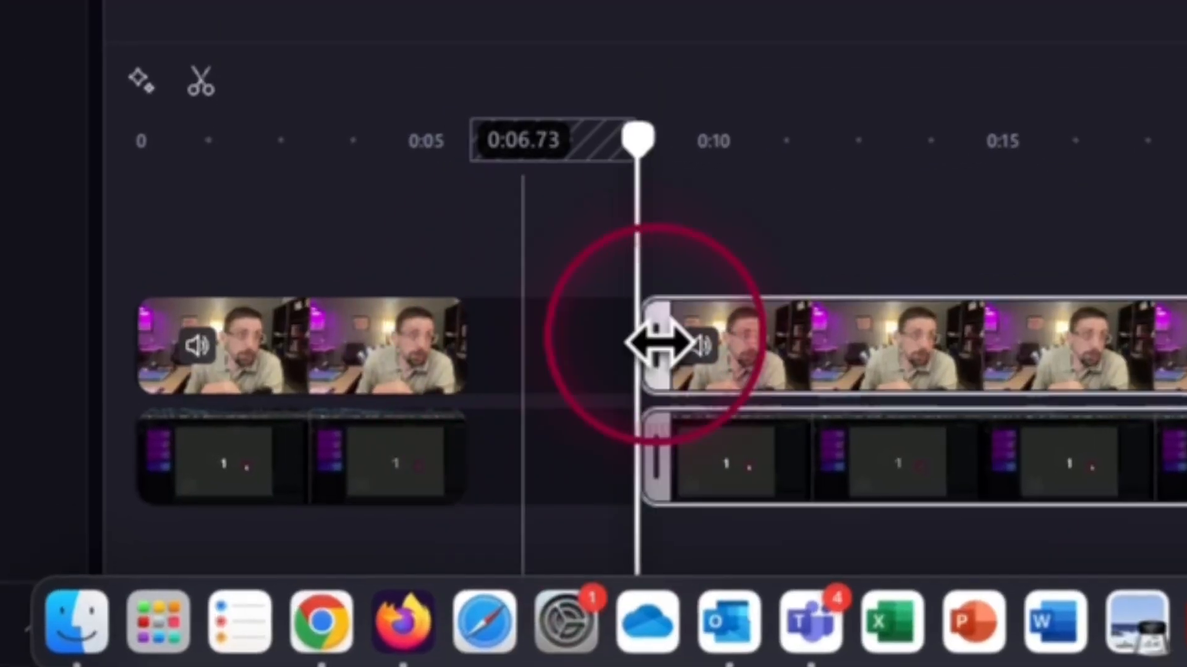
Step: Delete the gap after the first clip section and move the following section earlier to close the next gap
mouse_move(387, 568)
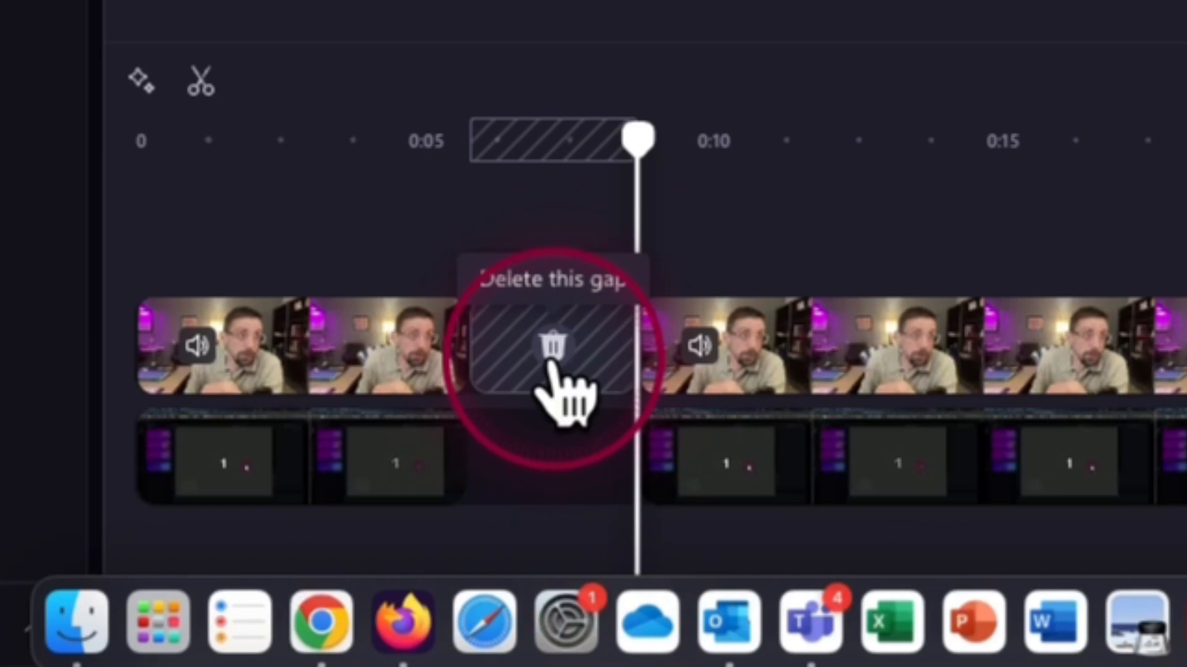
click(552, 359)
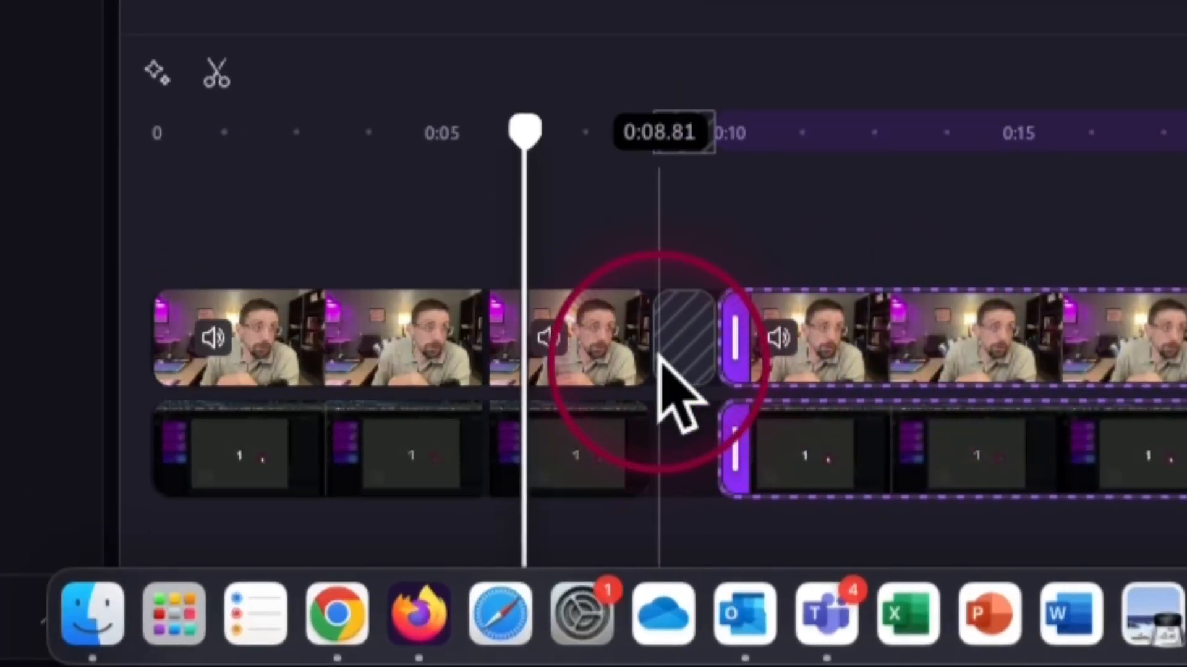
click(654, 357)
drag(655, 357, 660, 357)
click(848, 346)
drag(847, 350, 794, 357)
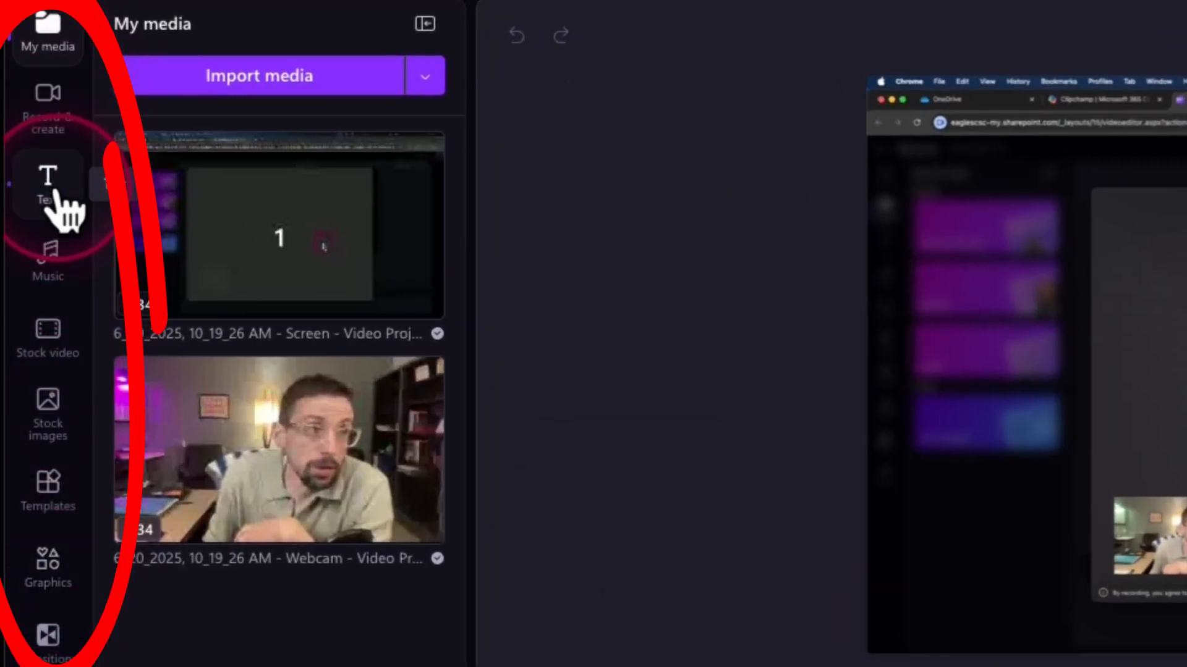
Step: Add a plain Heading text to a new track above the clips at about 19.4 seconds and preview its start
click(55, 197)
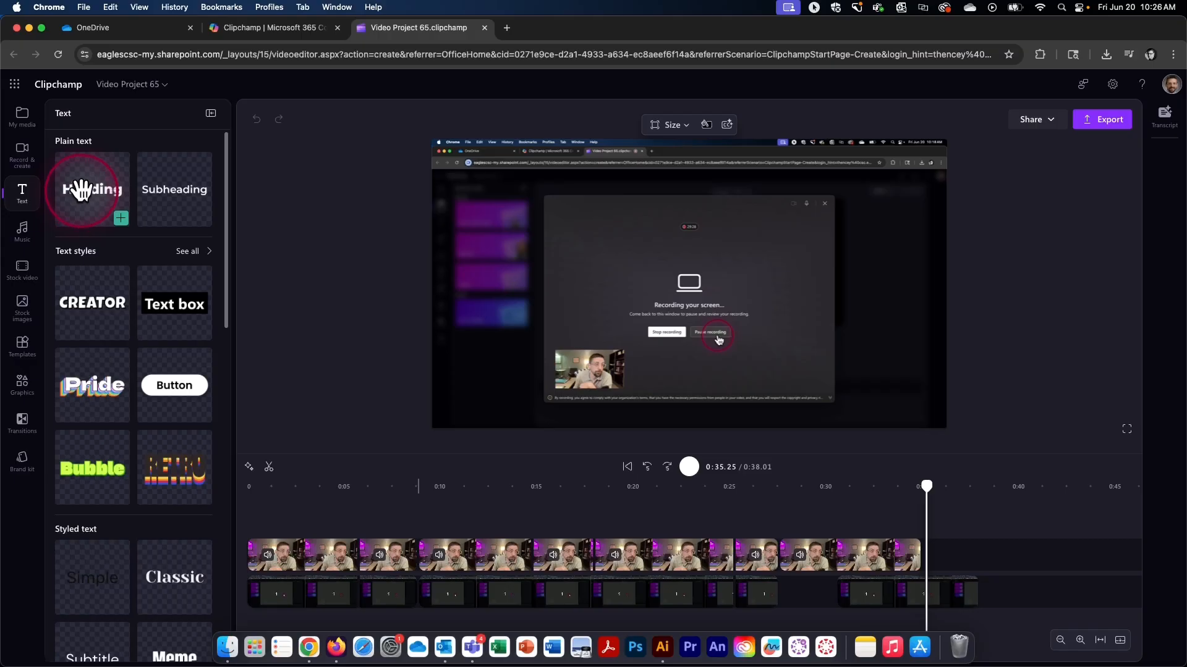
drag(81, 190, 656, 525)
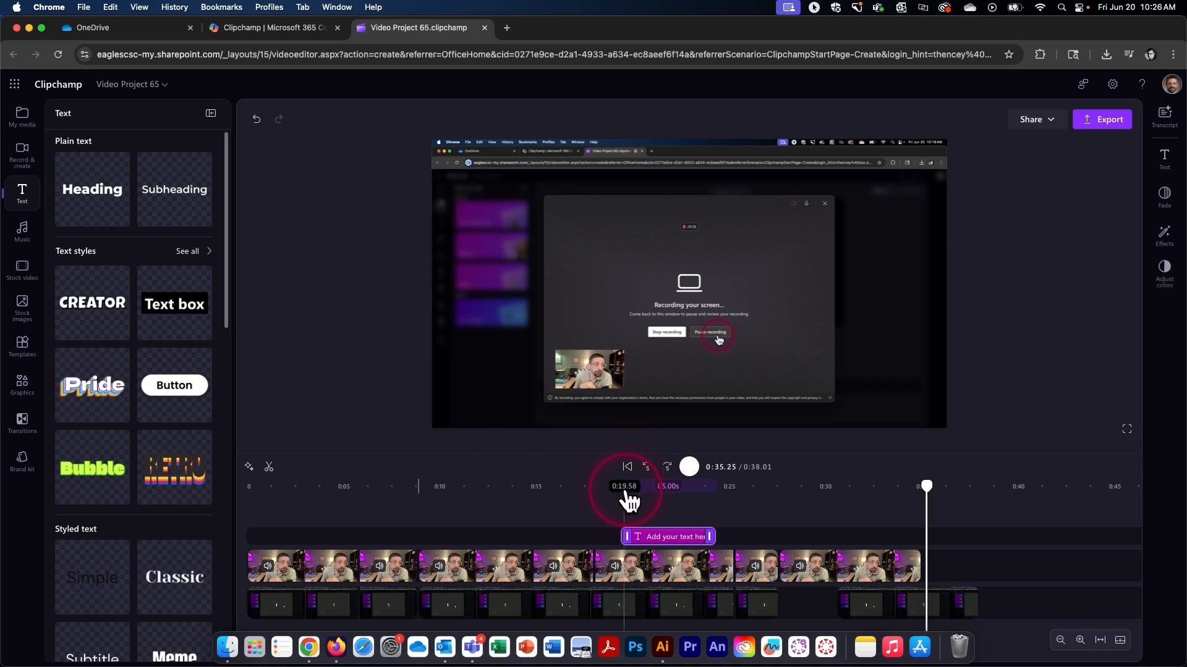
click(627, 488)
click(672, 539)
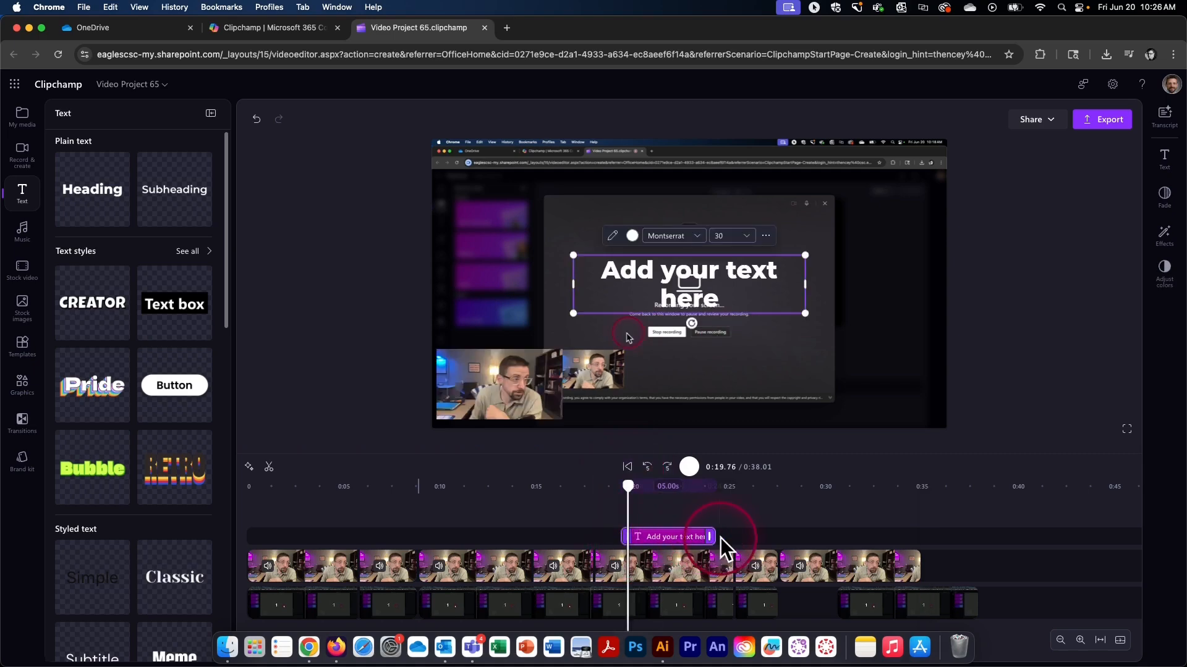
Step: Change the heading text's font to Luckiest Guy
click(691, 284)
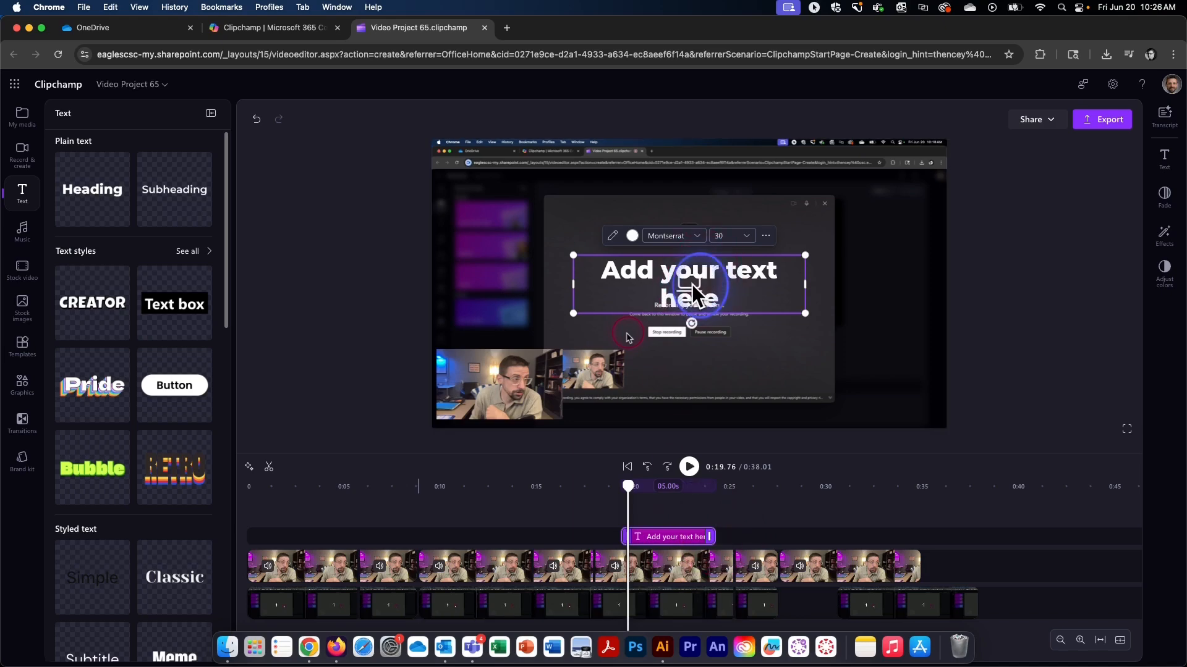
click(700, 237)
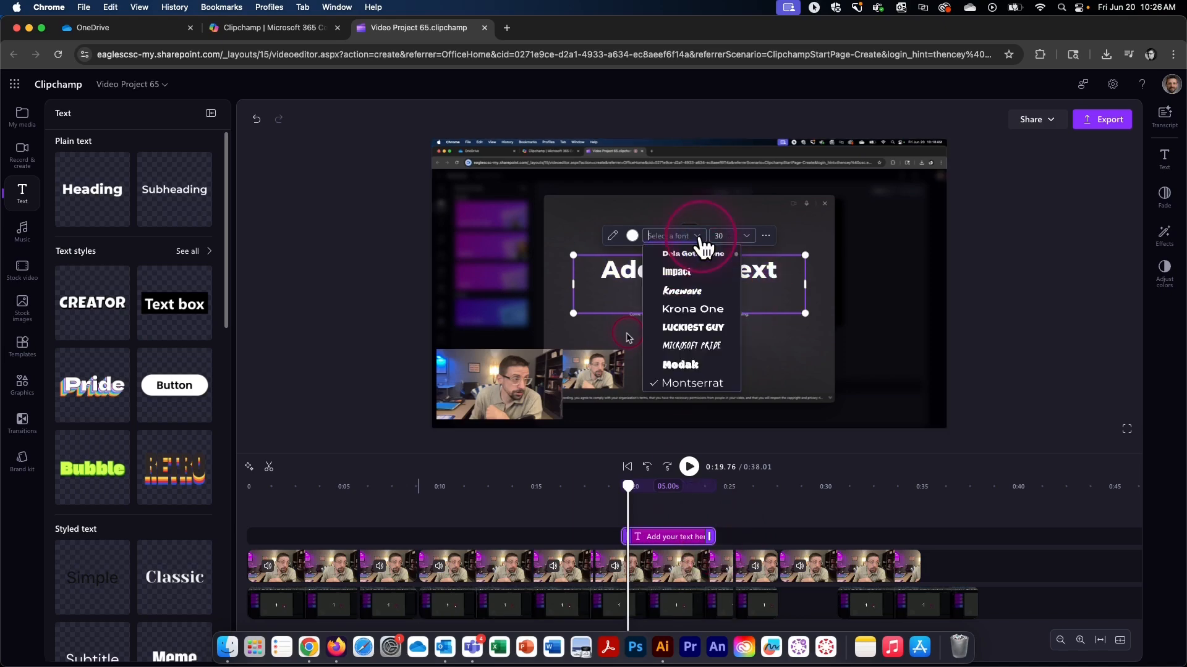
click(705, 334)
click(390, 317)
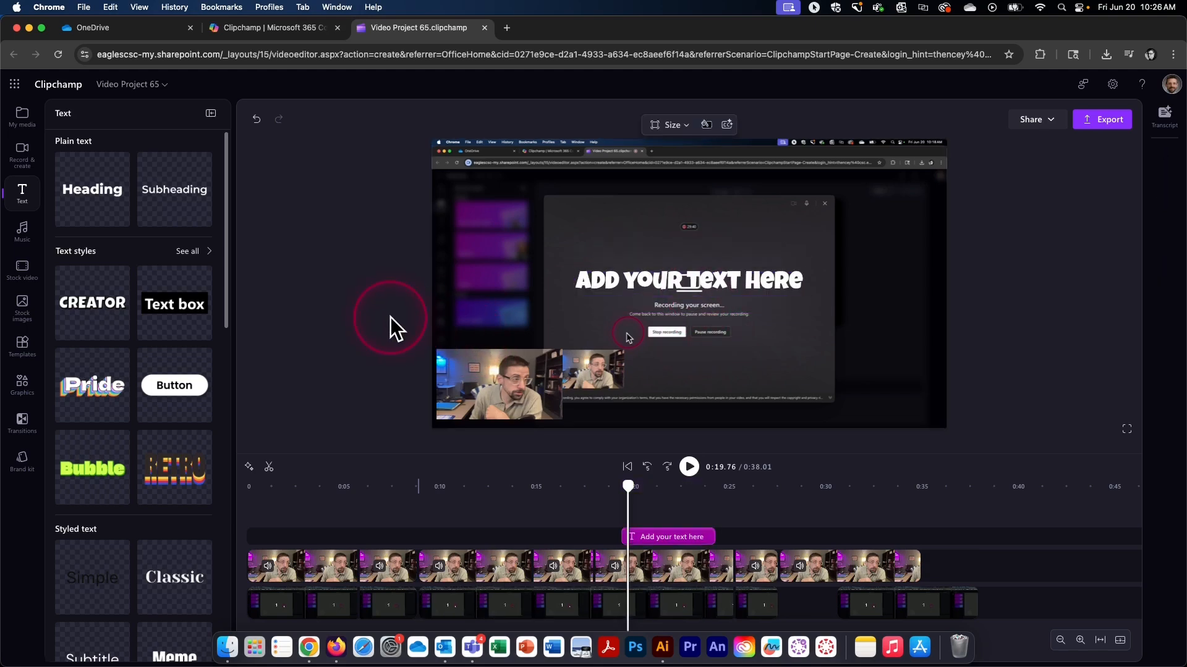
Step: Lengthen the heading text clip to about 10.1 seconds and move it to start at about 15 seconds
click(630, 566)
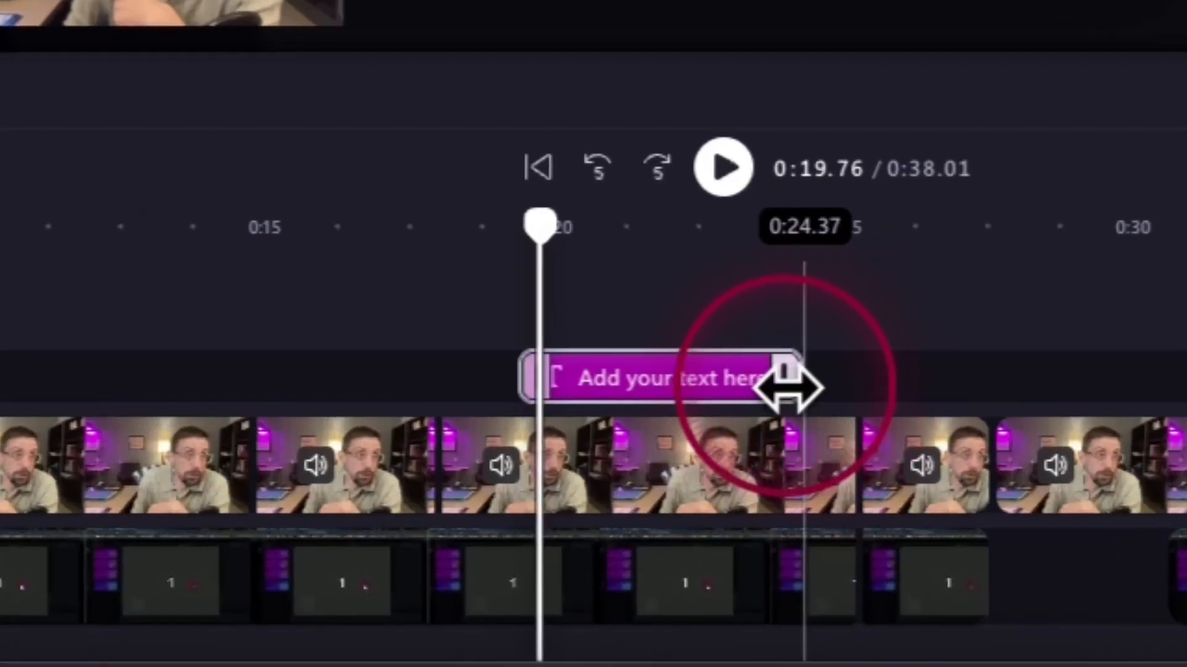
drag(712, 538, 777, 539)
drag(987, 382, 1096, 377)
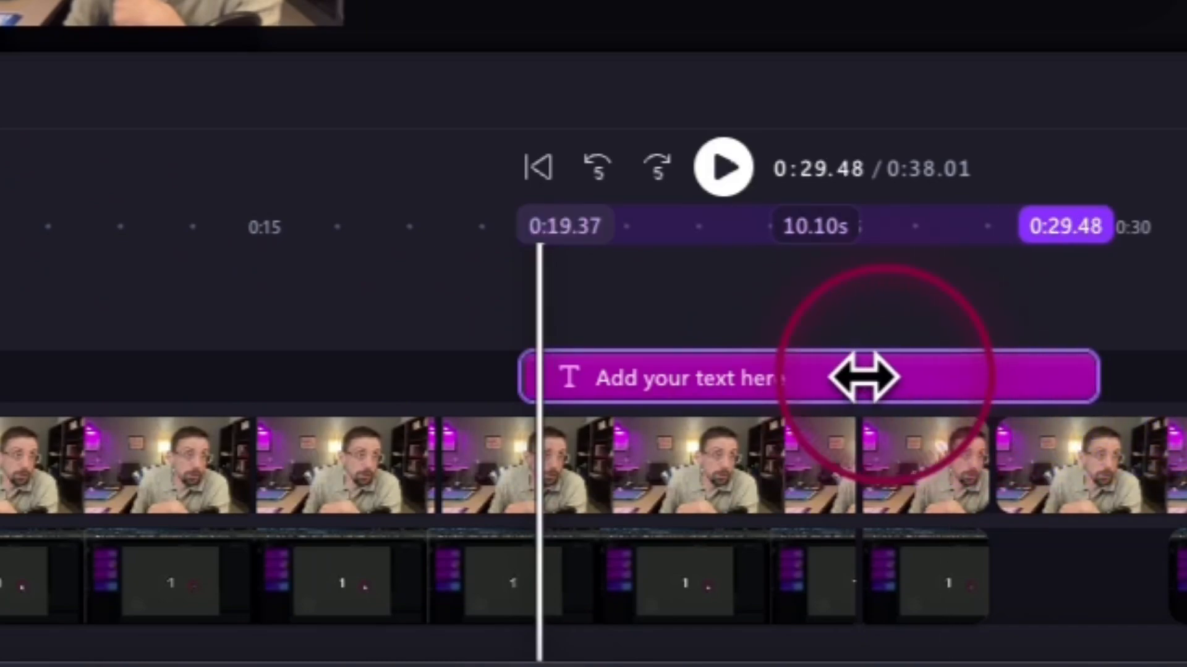
click(794, 386)
drag(795, 387, 384, 374)
click(865, 367)
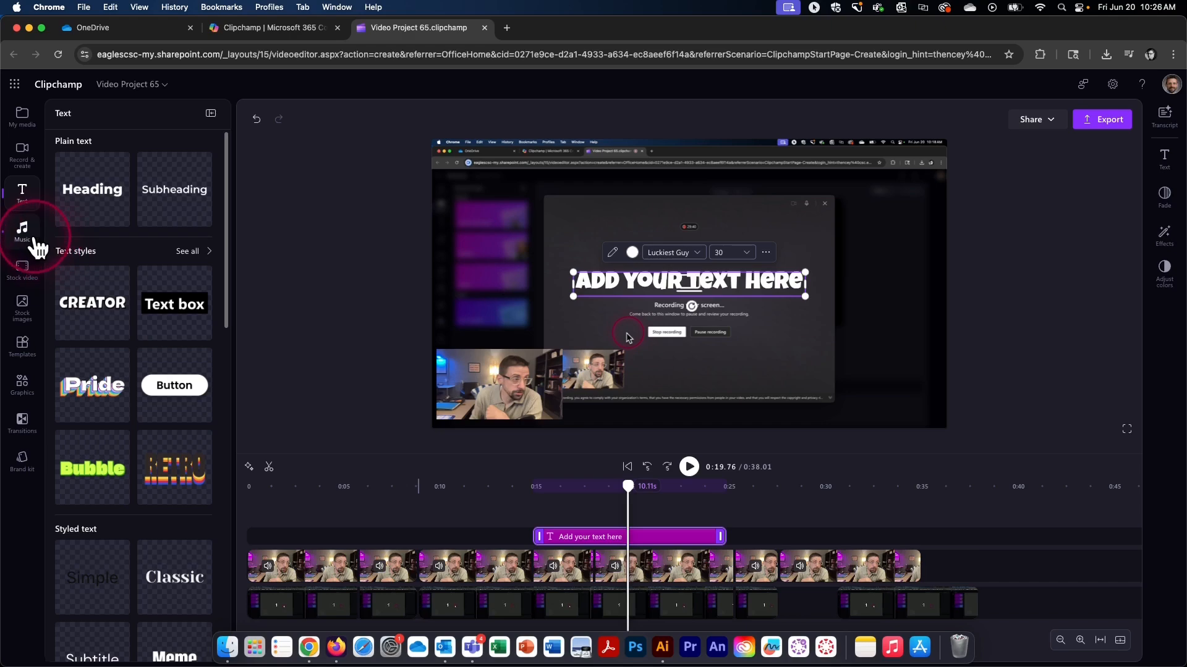
Step: Look through the music, stock video, stock image and graphics libraries for content that can be added
click(25, 231)
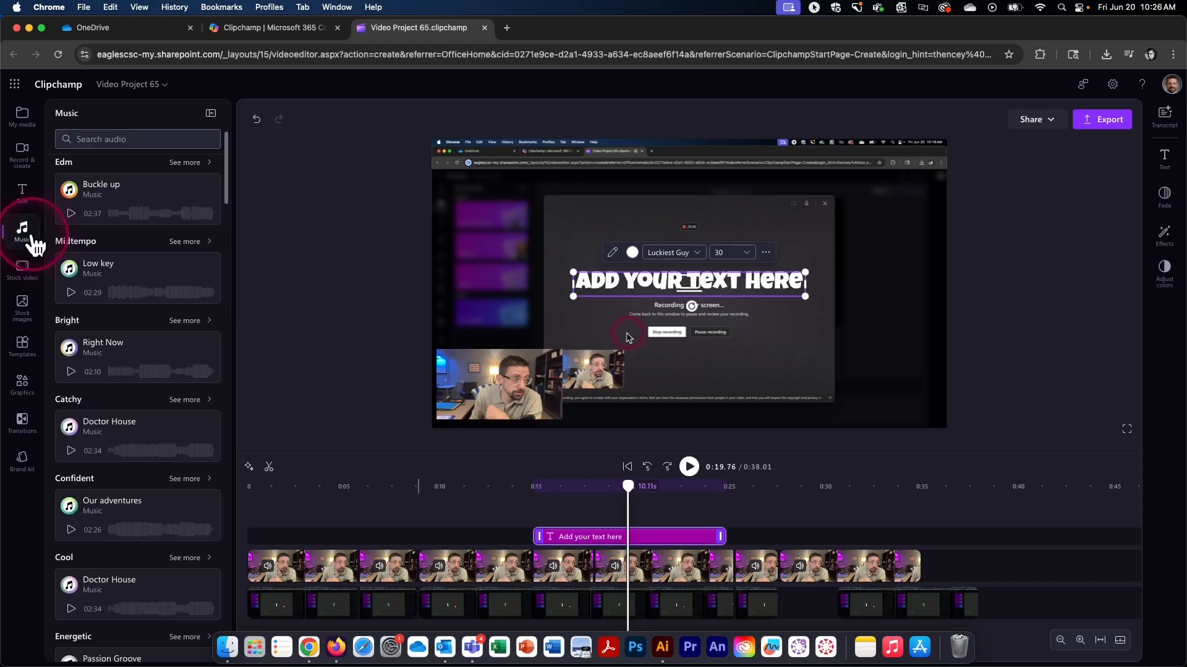
click(25, 272)
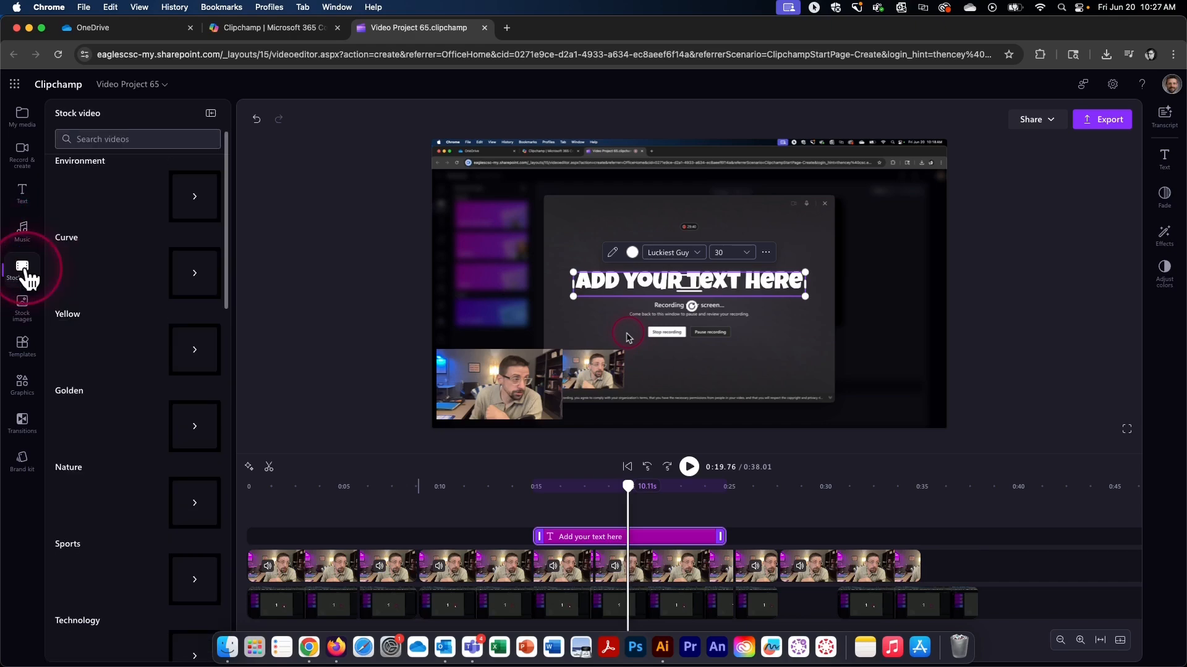
click(24, 321)
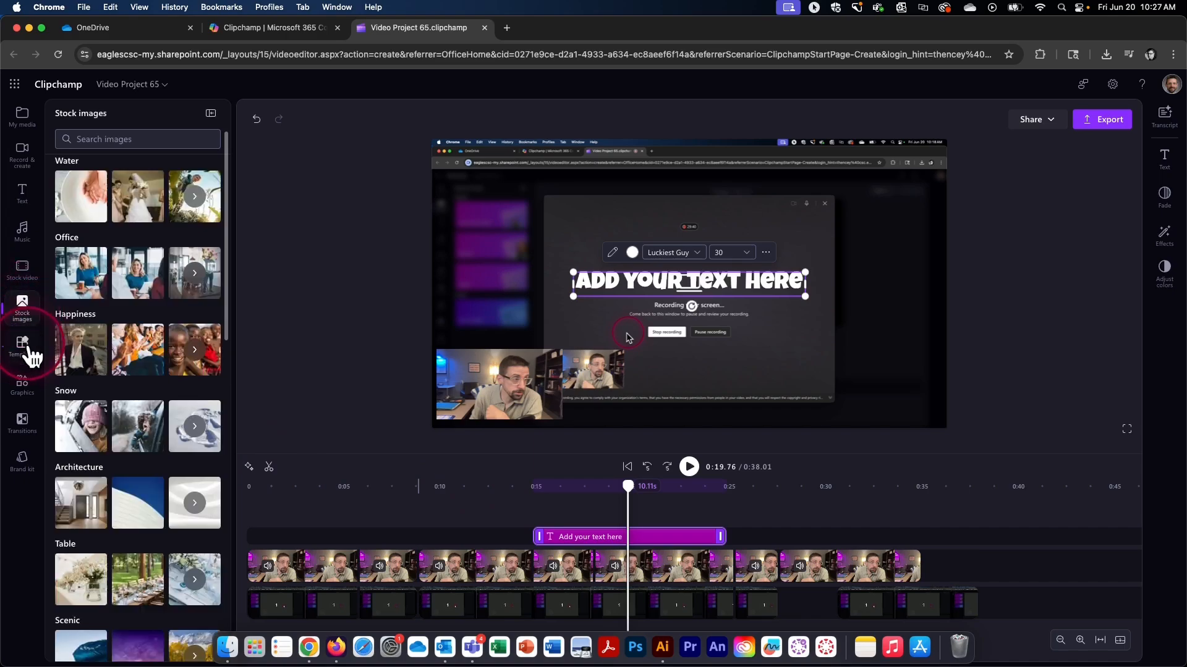
click(25, 386)
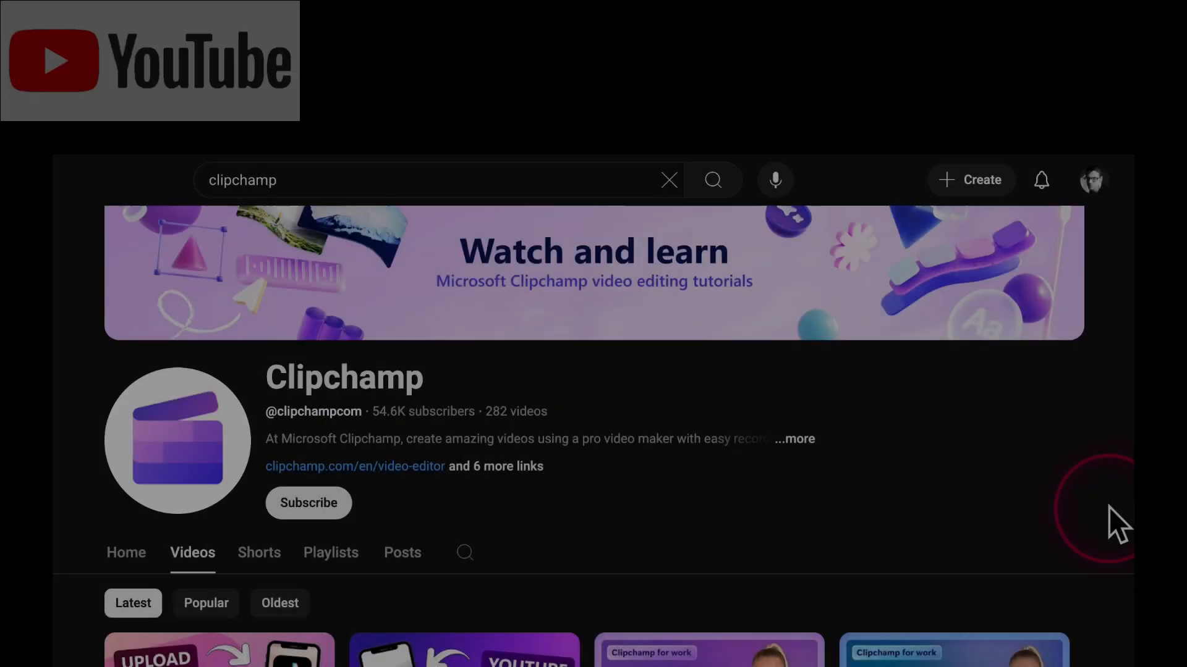
Step: Browse the tutorial videos on the Clipchamp YouTube channel
scroll(1108, 507, down, 2)
scroll(1108, 507, down, 5)
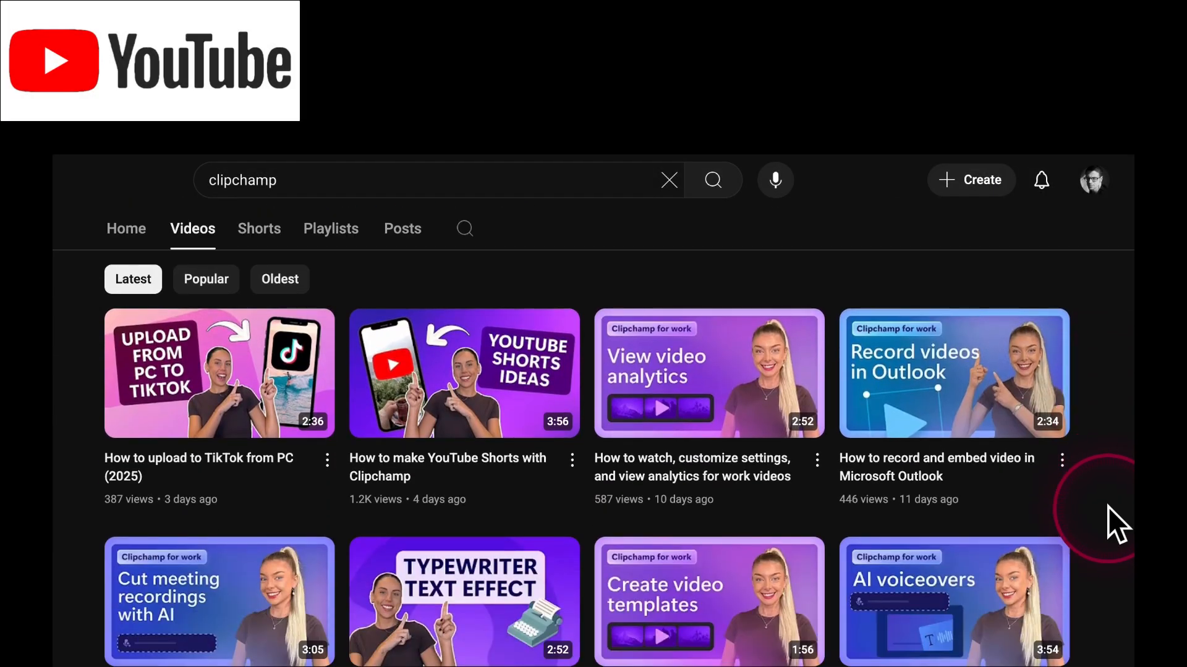
scroll(1107, 507, down, 10)
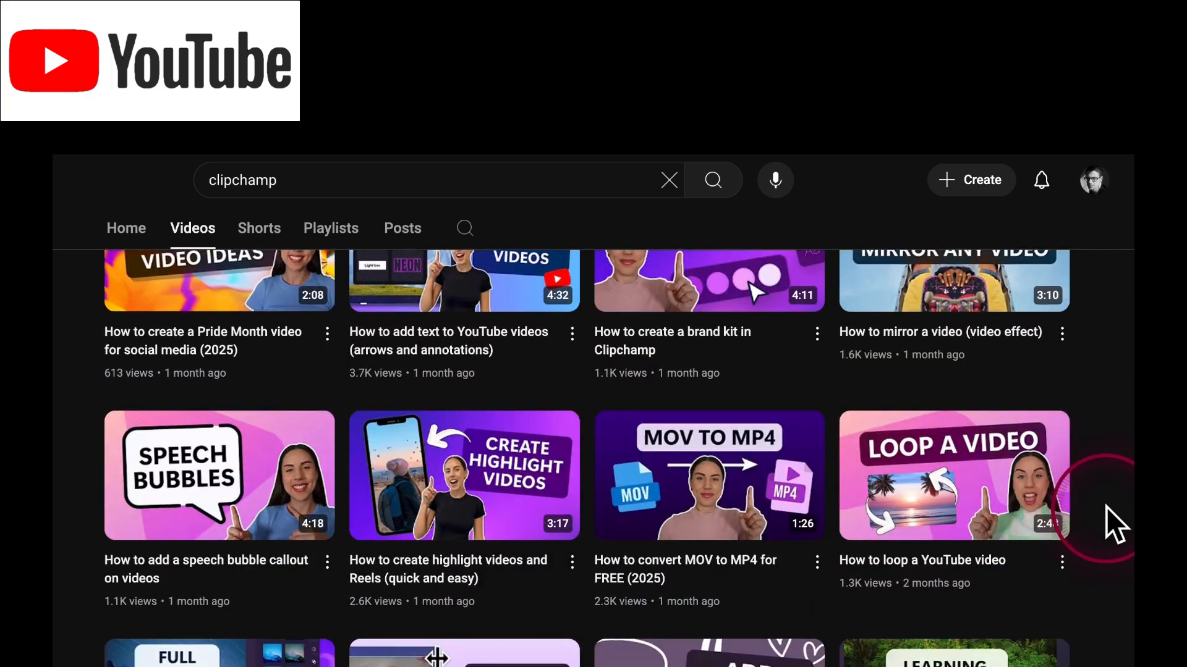
scroll(1106, 507, down, 5)
scroll(1104, 506, down, 8)
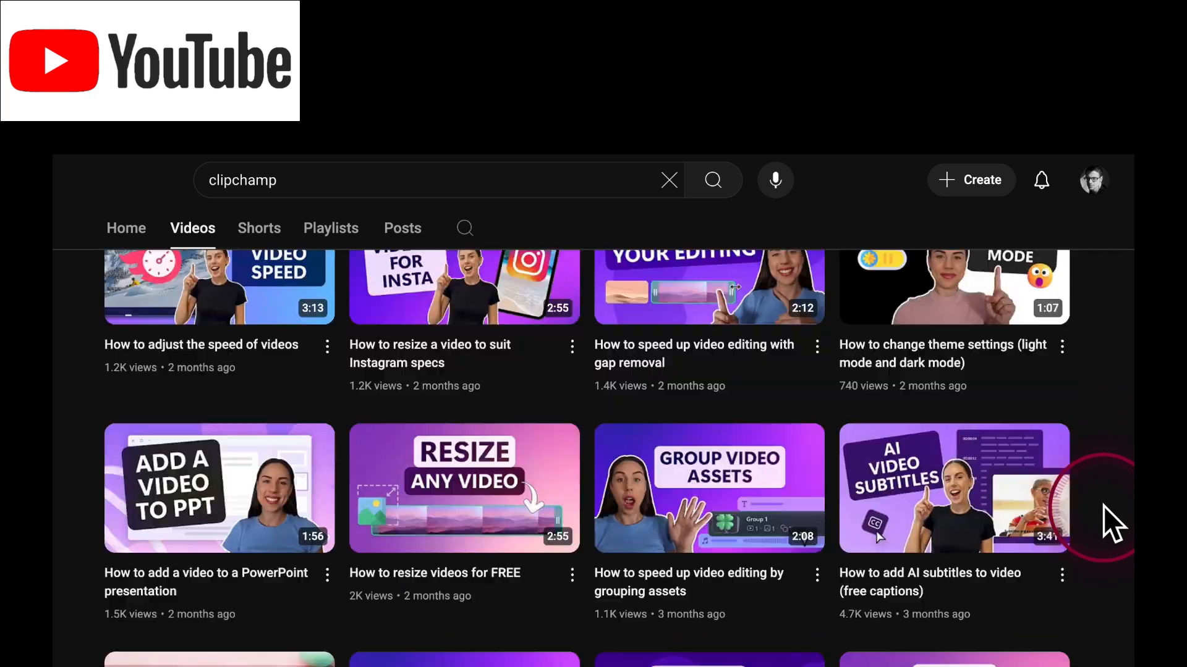
scroll(1103, 506, down, 7)
scroll(1103, 507, down, 2)
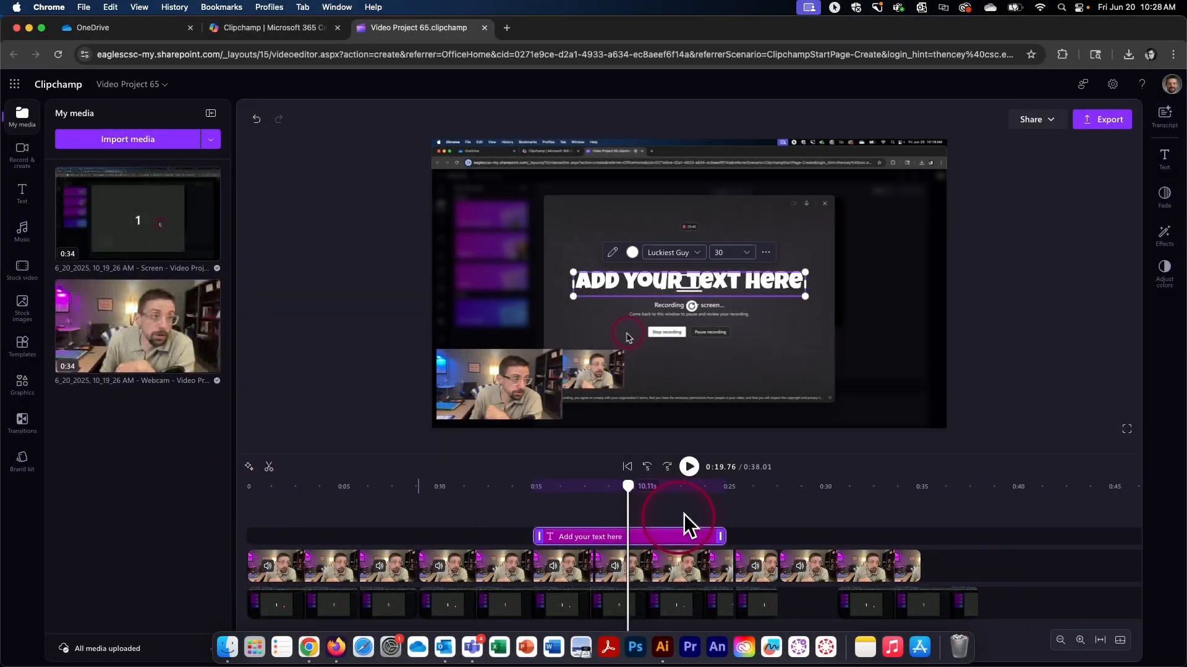
Step: Return the playhead to the beginning of the Clipchamp timeline to preview the edited video
click(258, 488)
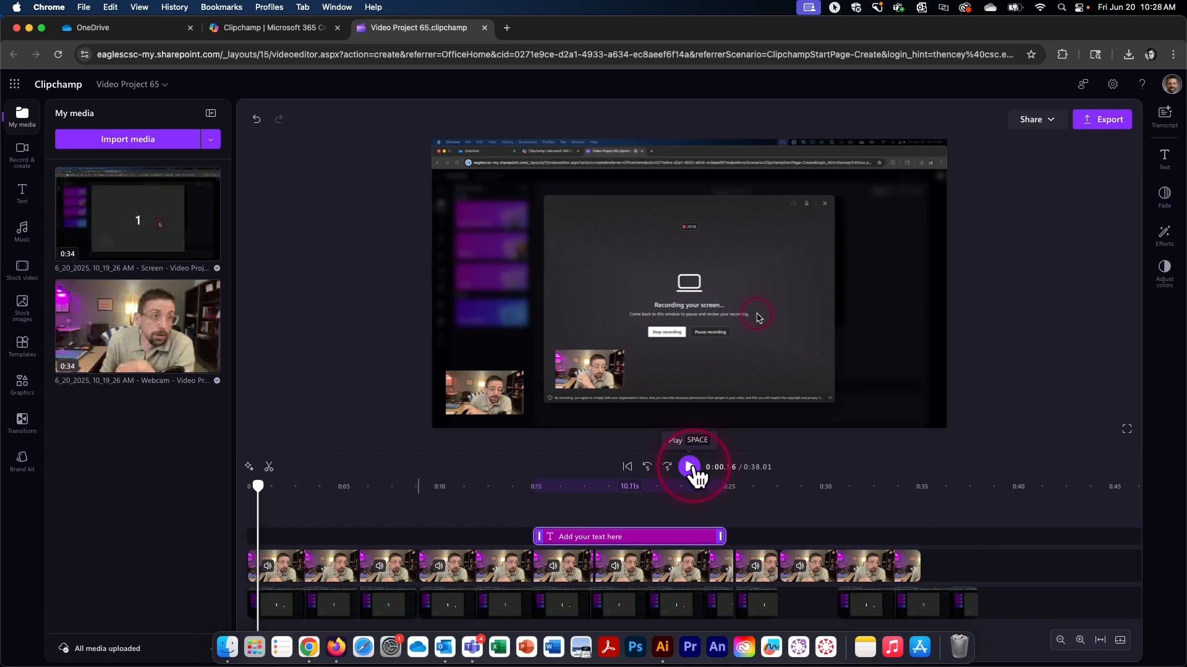
click(915, 362)
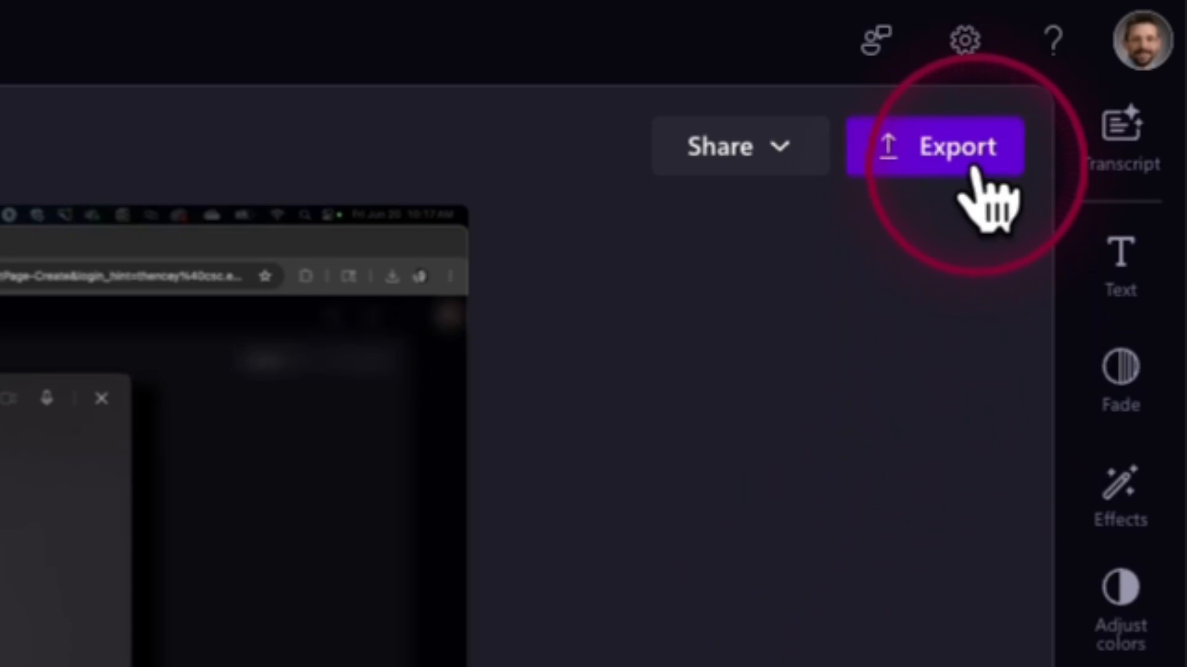
Step: Export the video to OneDrive with the file name Lesson Overview and save a copy to the computer
click(974, 168)
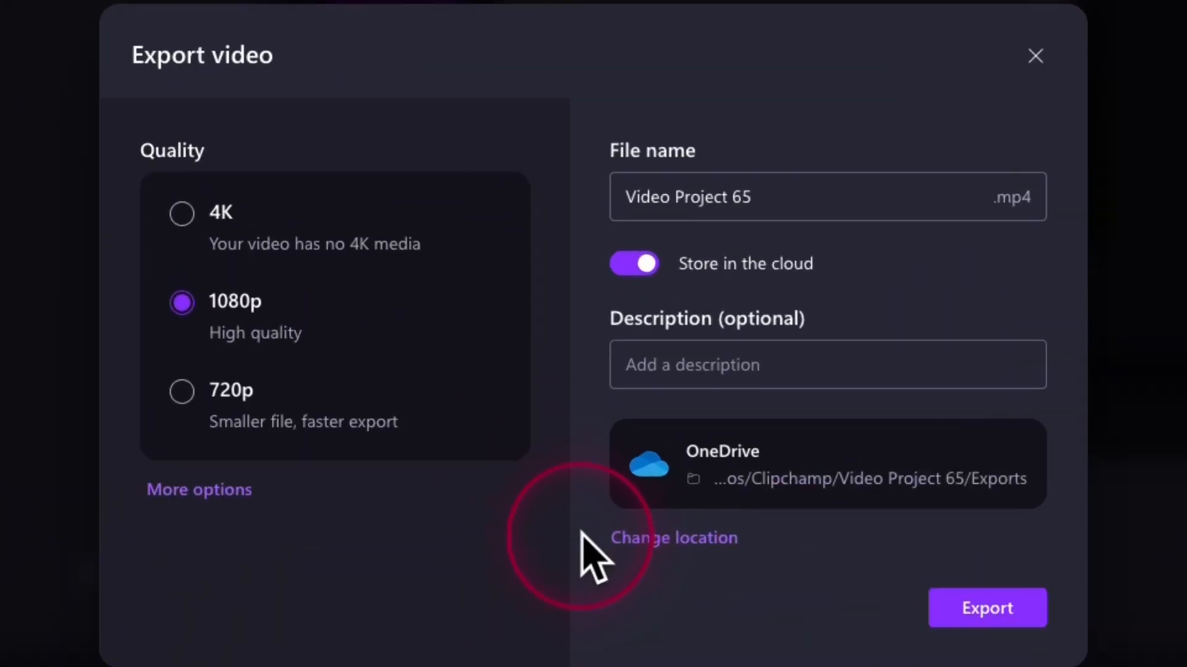
click(678, 194)
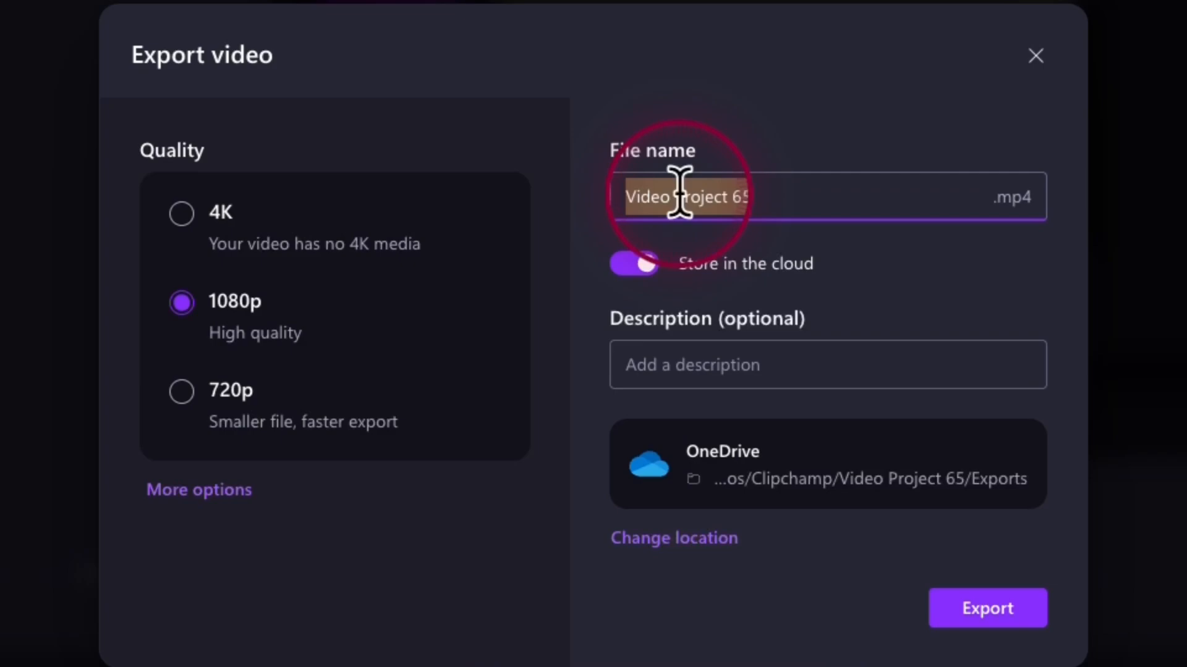
text(Lesson Overview)
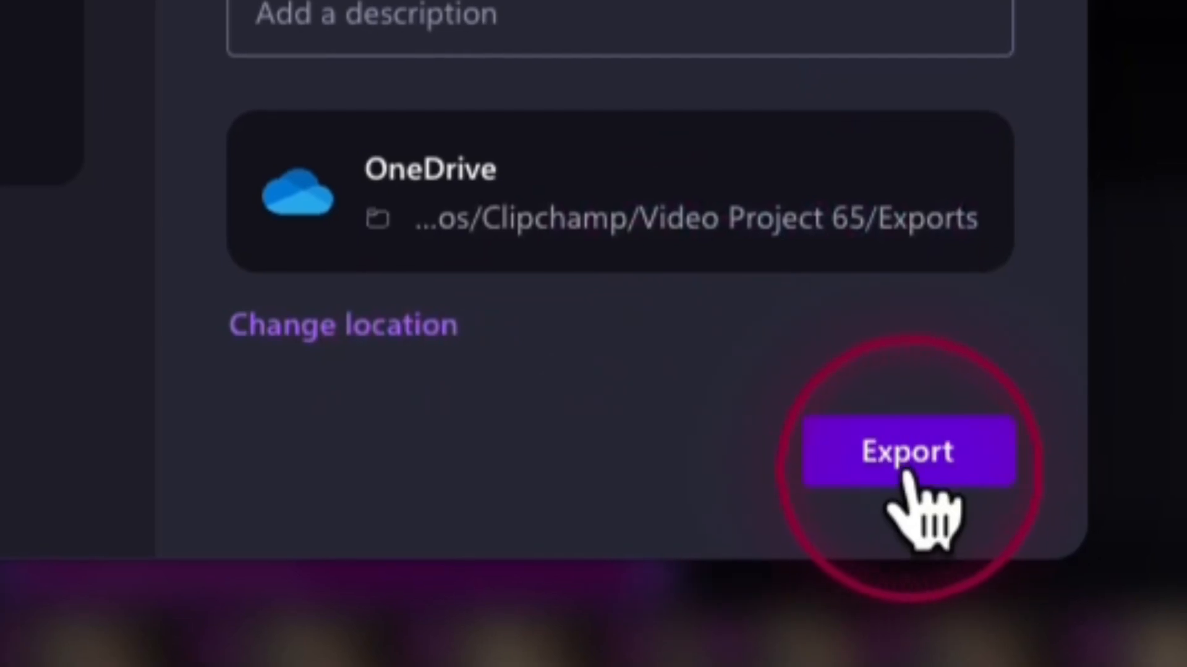
click(907, 473)
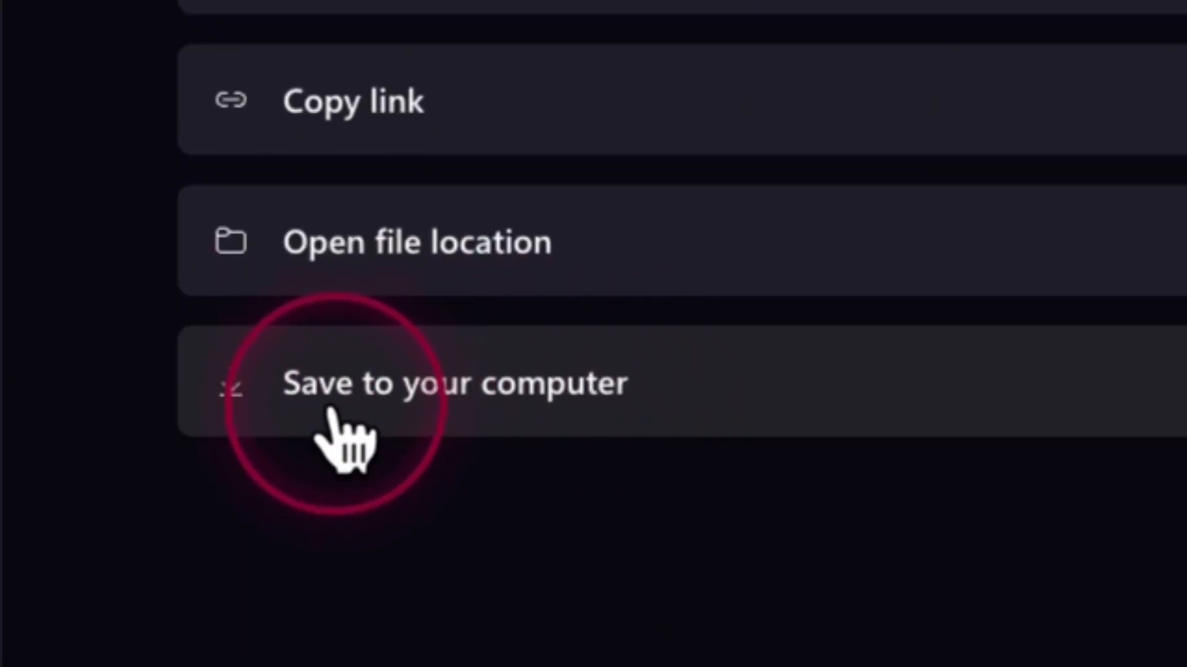
click(550, 411)
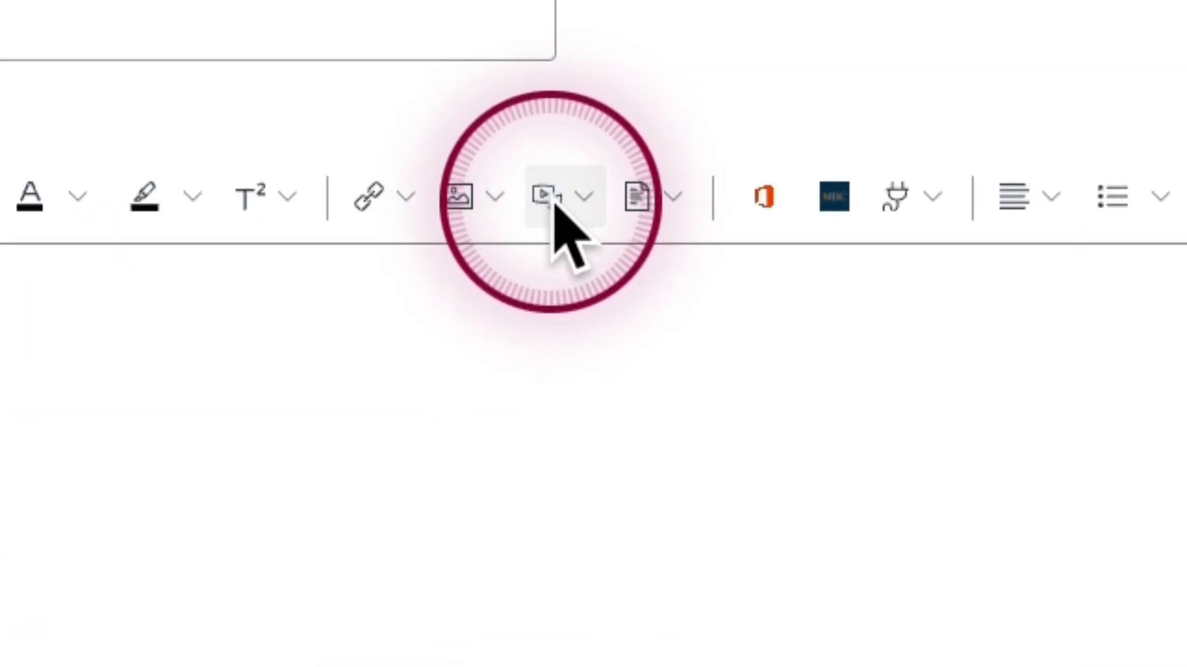
Step: Upload Lesson Overview.mp4 from the computer as media into the body of the Lesson Overview page in Canvas
click(586, 236)
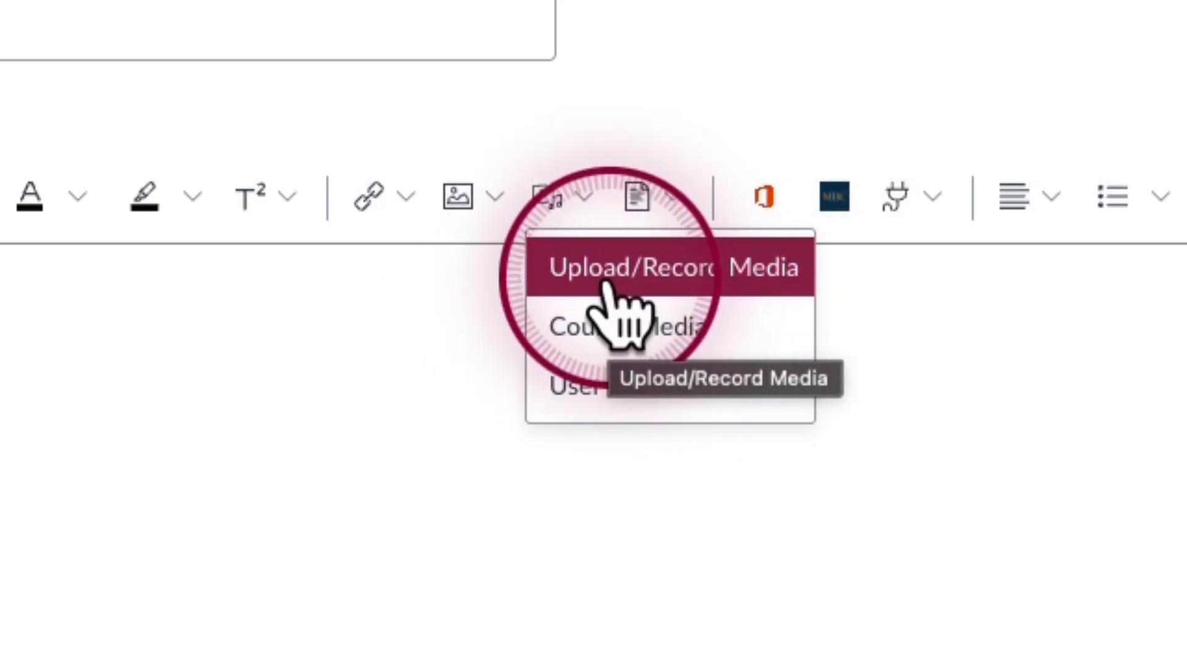
click(628, 272)
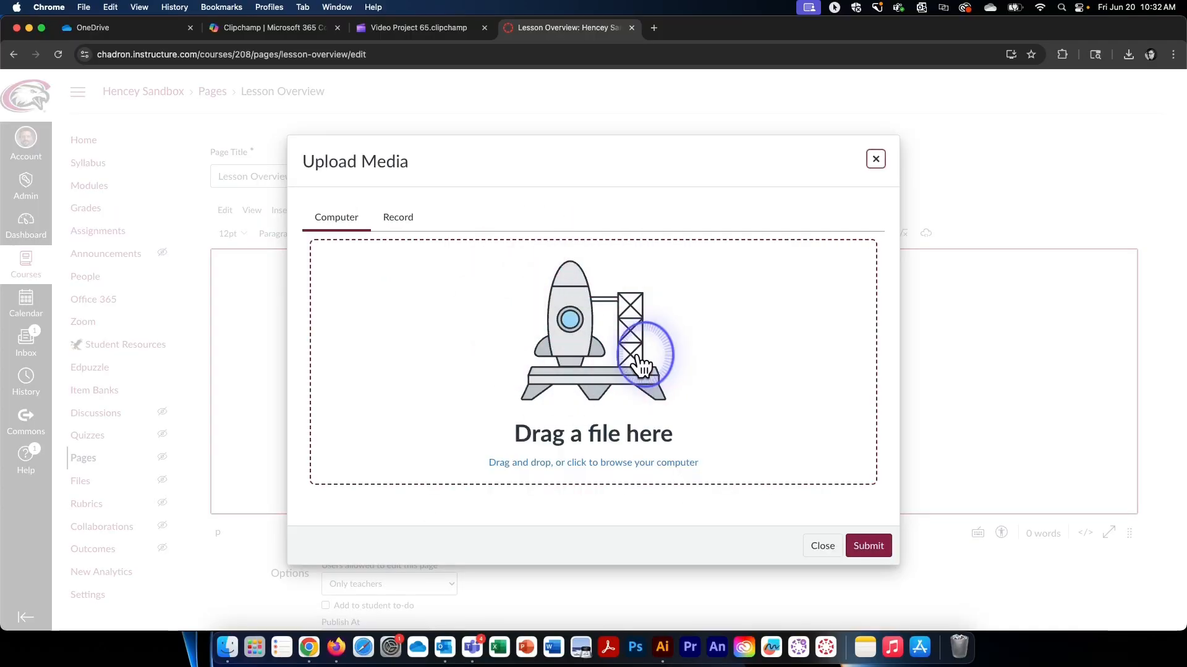
click(643, 368)
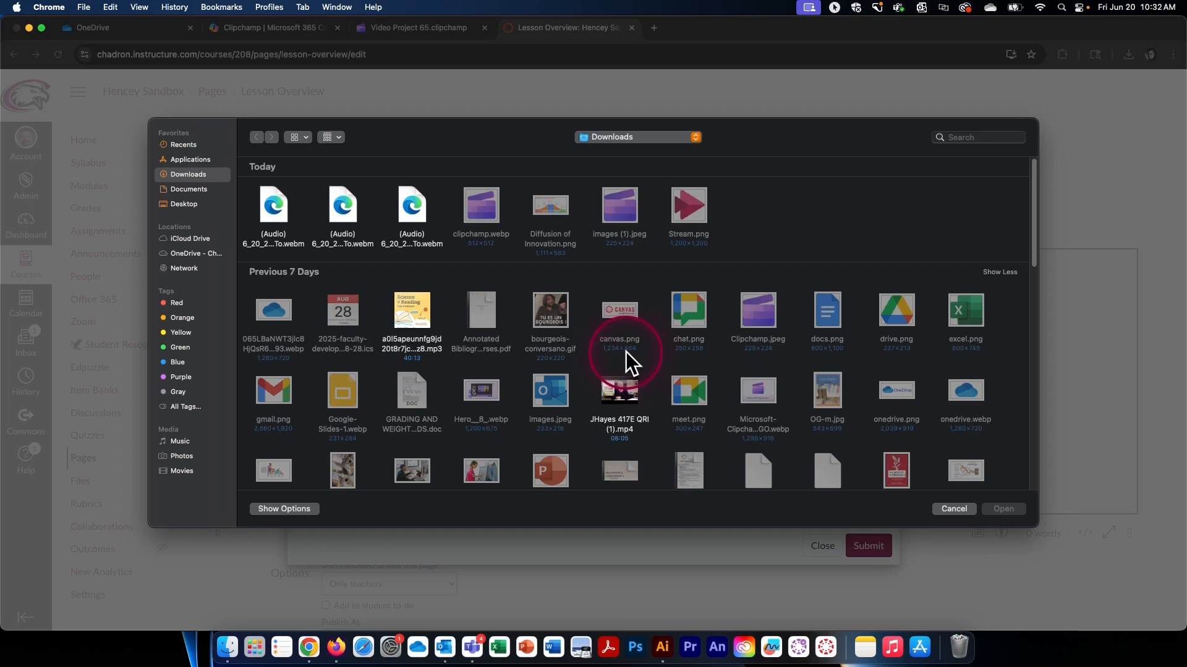
double_click(418, 318)
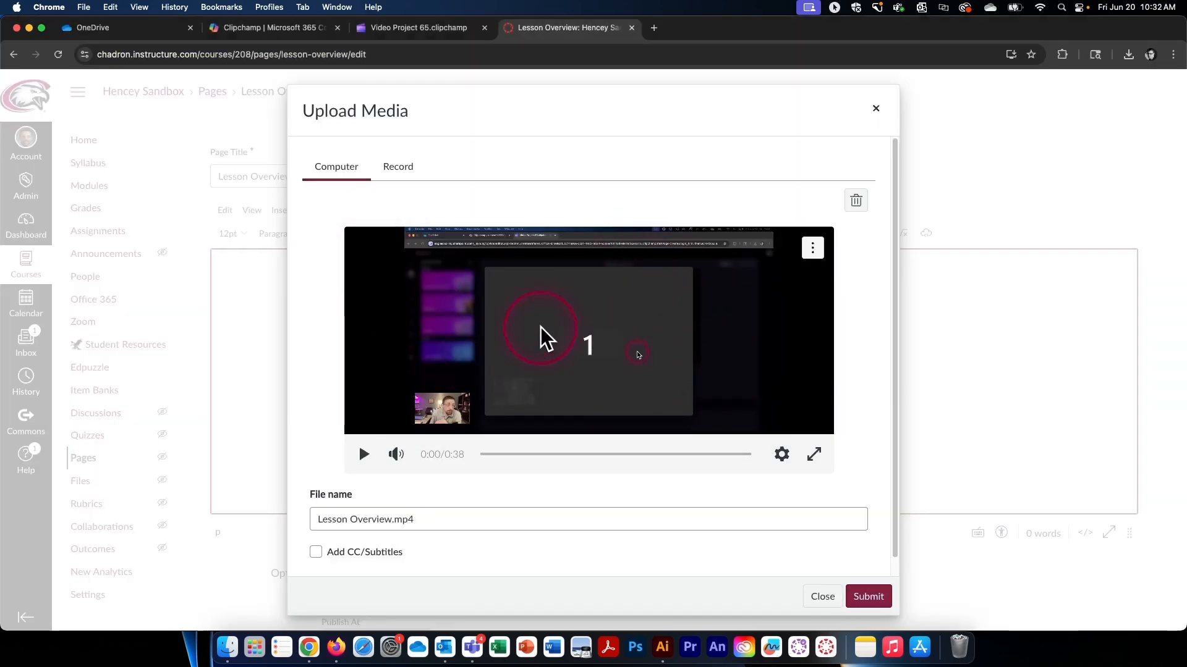
scroll(588, 490, down, 1)
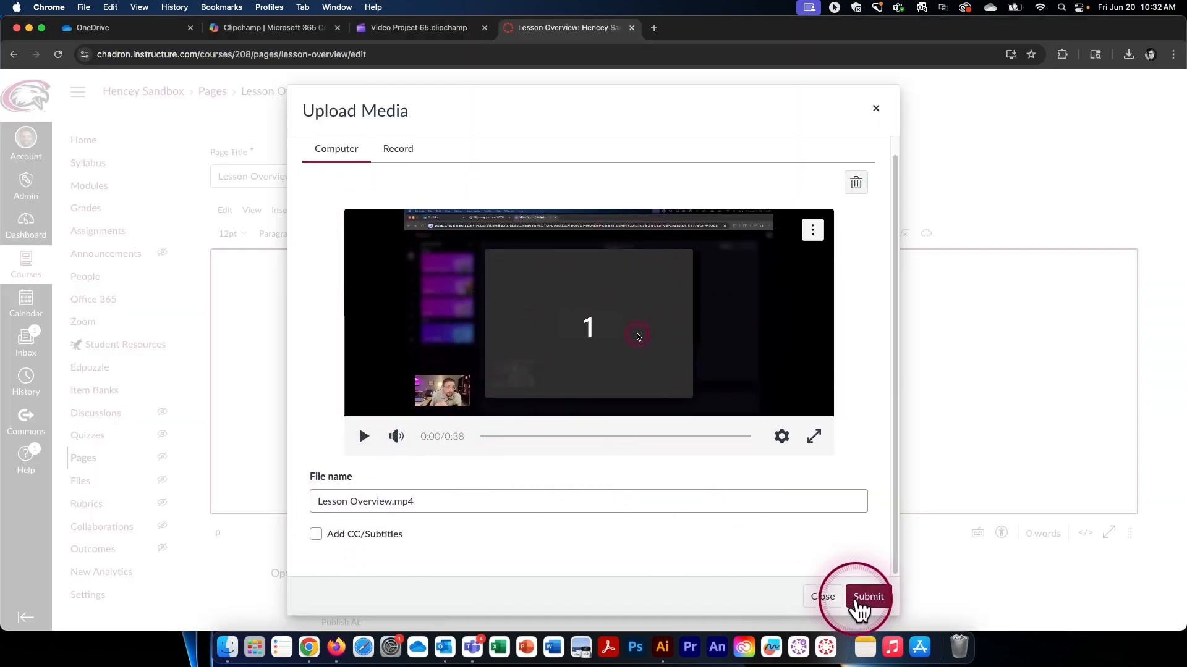
click(869, 597)
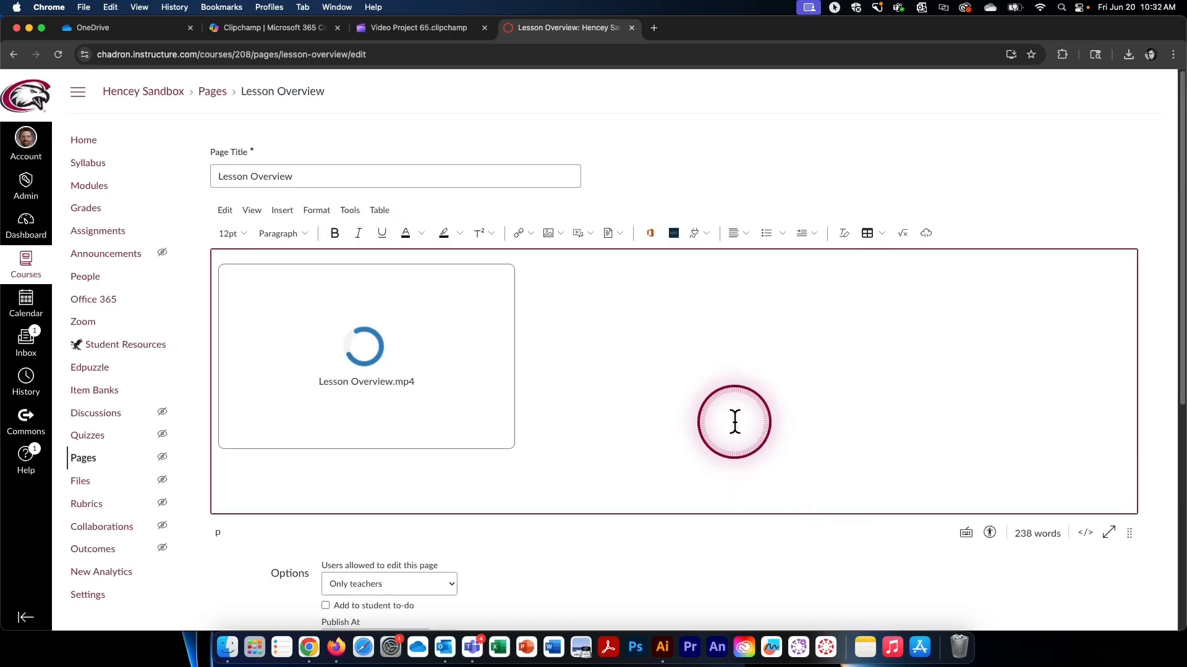
Step: Save the Lesson Overview page once the video has been embedded, and play the video on it
scroll(499, 384, down, 3)
scroll(445, 347, up, 3)
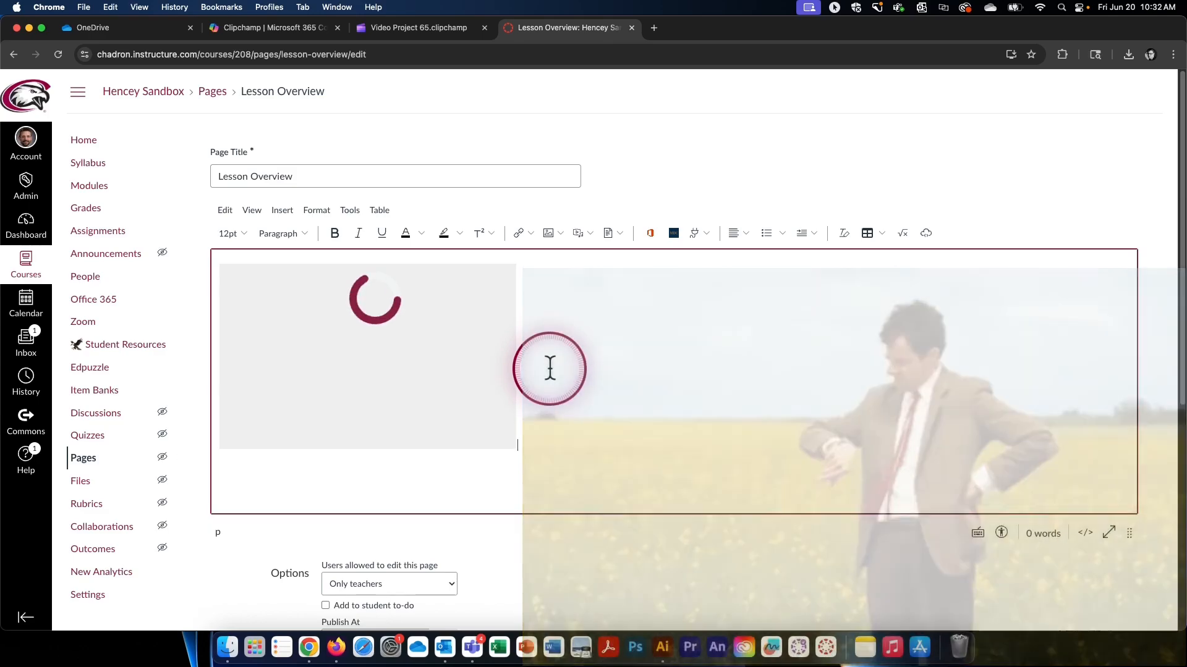
scroll(680, 432, down, 5)
click(1120, 584)
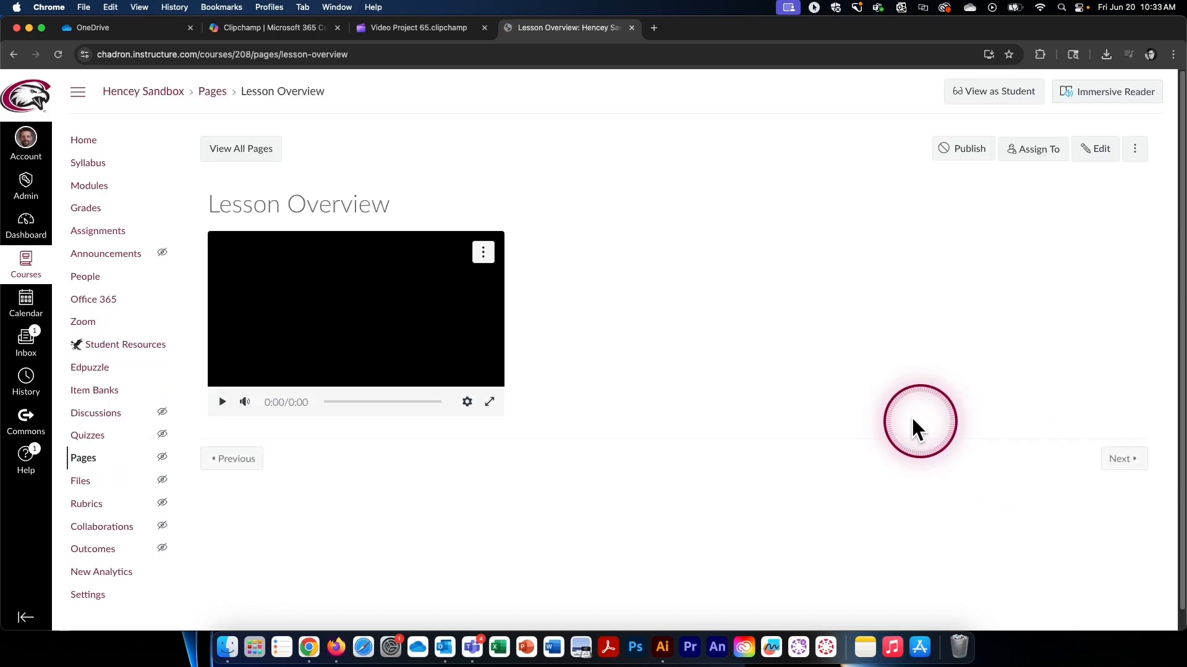
click(363, 403)
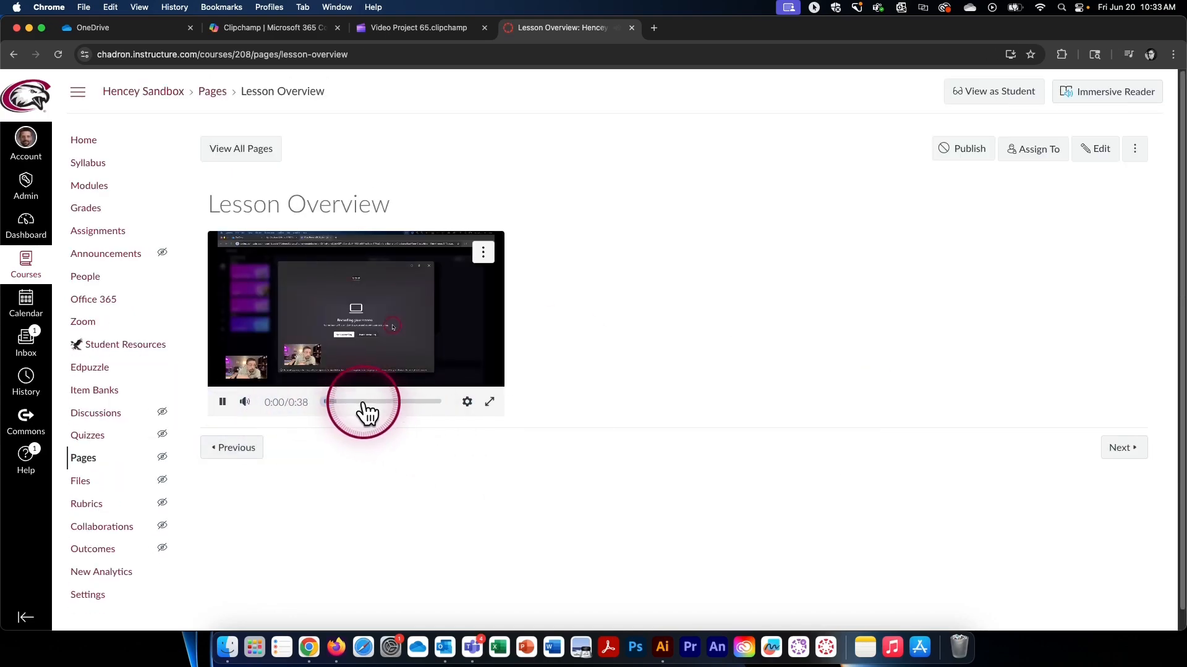